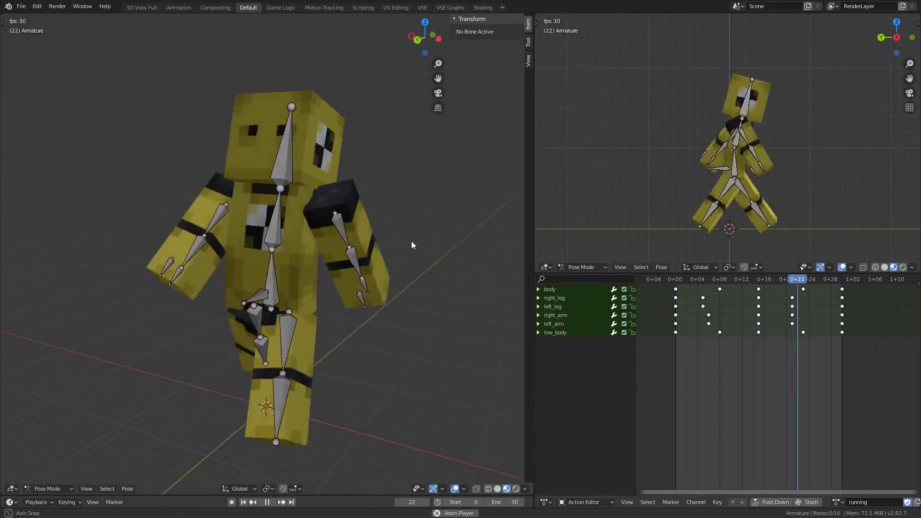
pyautogui.moveTo(411, 242); pyautogui.dragTo(21, 234, button='middle')
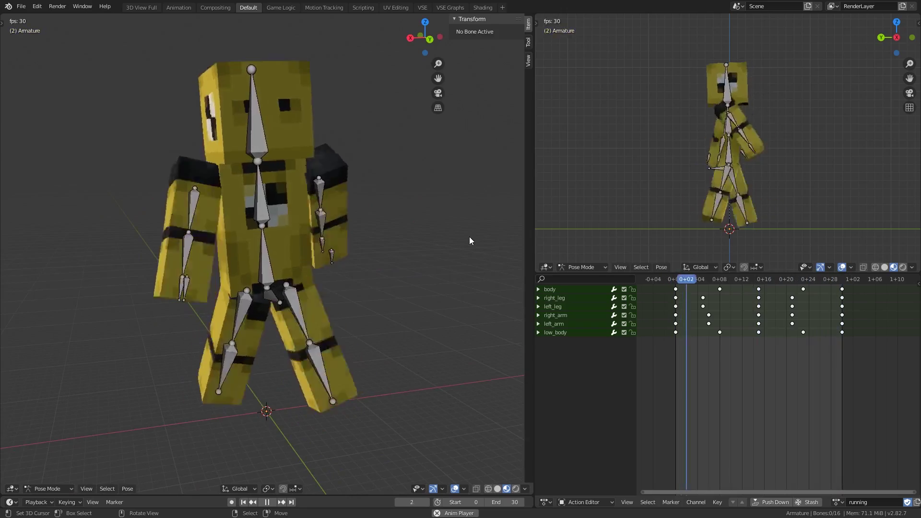
pyautogui.click(22, 7)
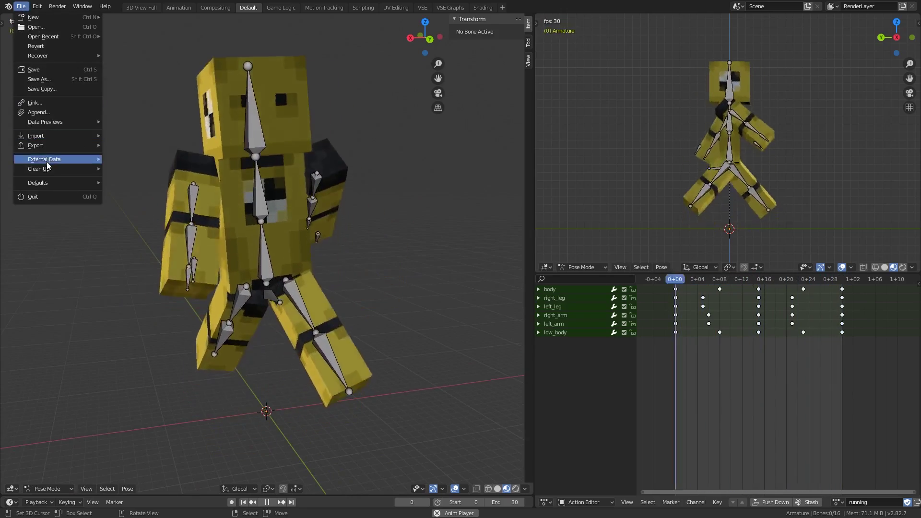
pyautogui.moveTo(44, 147)
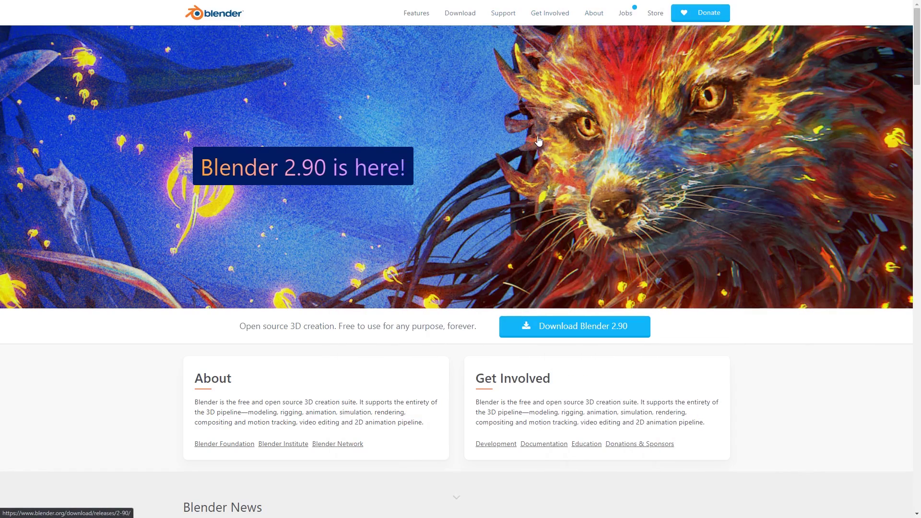
# - Go to the previous versions page of the Blender website and open the Blender 2.79b release downloads
pyautogui.click(460, 13)
pyautogui.click(524, 41)
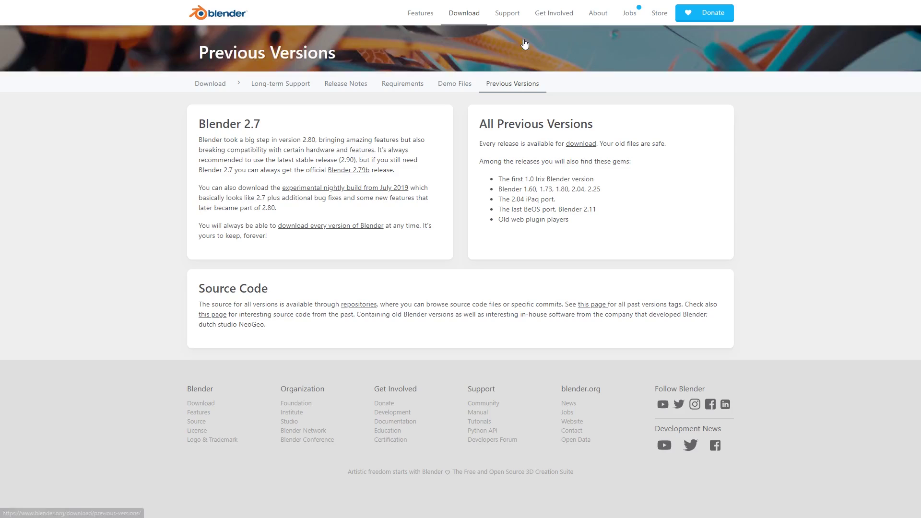
pyautogui.click(351, 171)
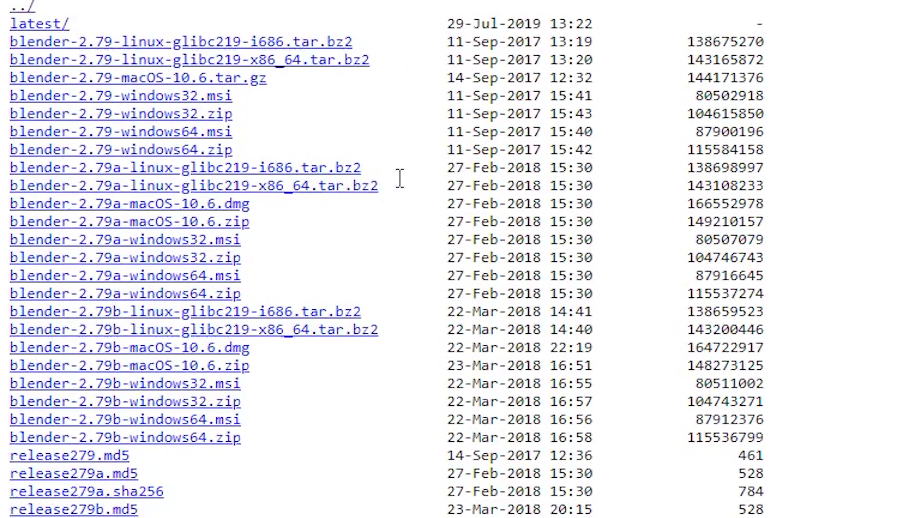
pyautogui.click(194, 151)
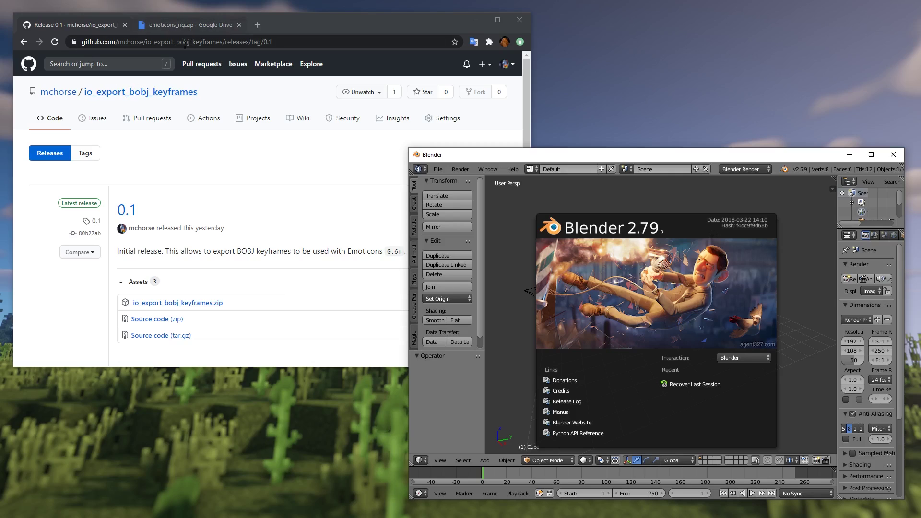
# - Download io_export_bobj_keyframes.zip from the 0.1 release page on GitHub and place a copy on the desktop
pyautogui.click(326, 229)
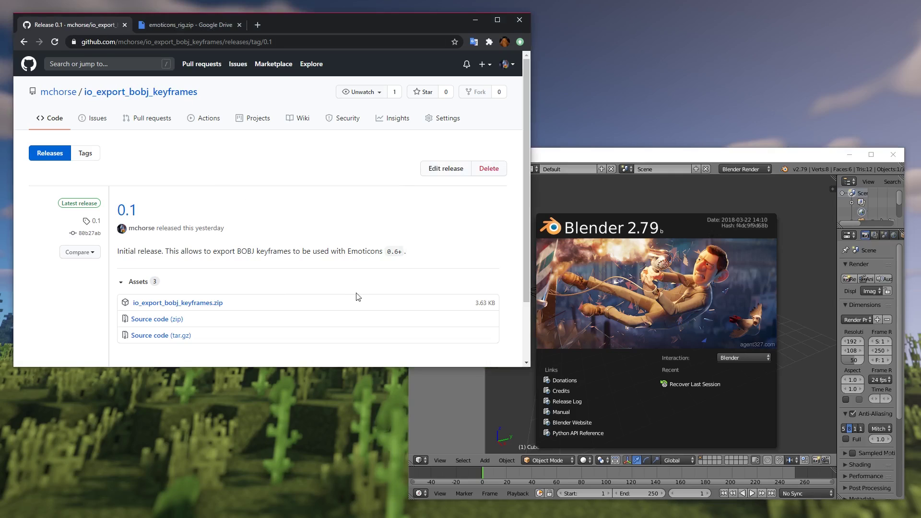
pyautogui.scroll(-2, 358, 297)
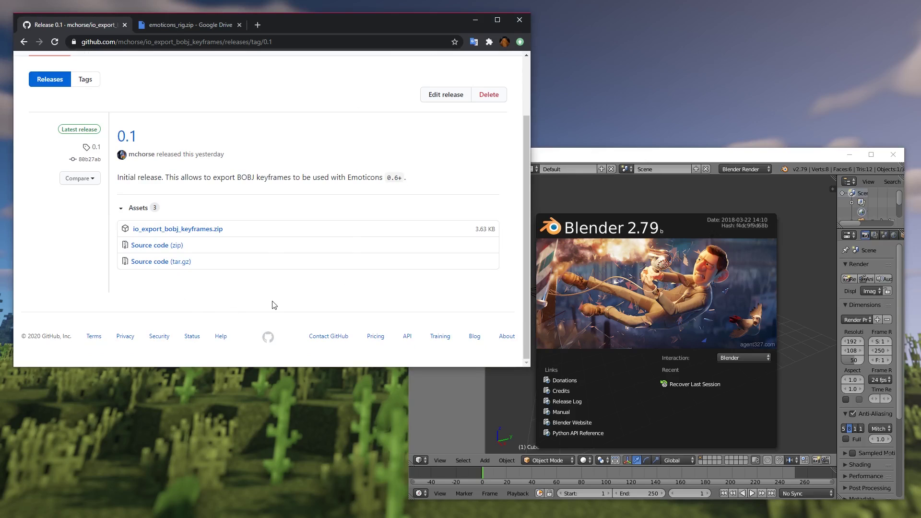
pyautogui.scroll(2, 274, 305)
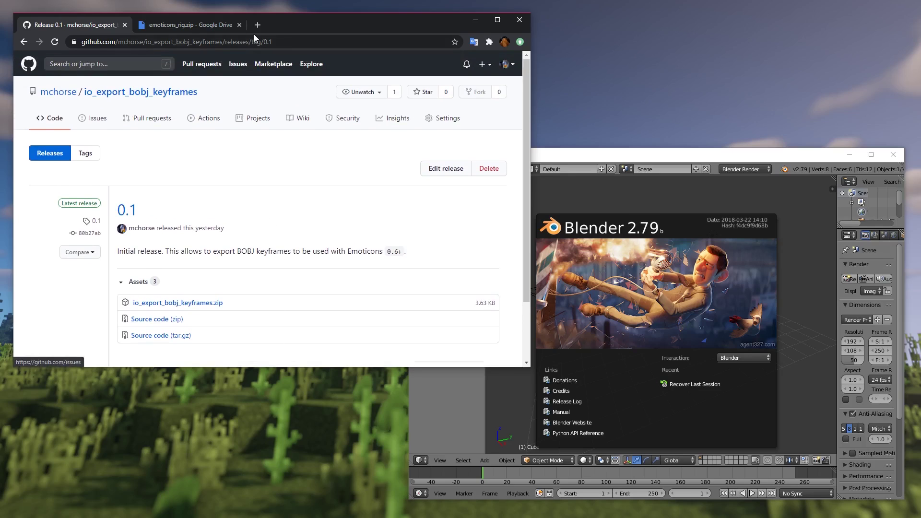
pyautogui.click(255, 41)
pyautogui.click(255, 235)
pyautogui.scroll(-2, 239, 237)
pyautogui.click(202, 231)
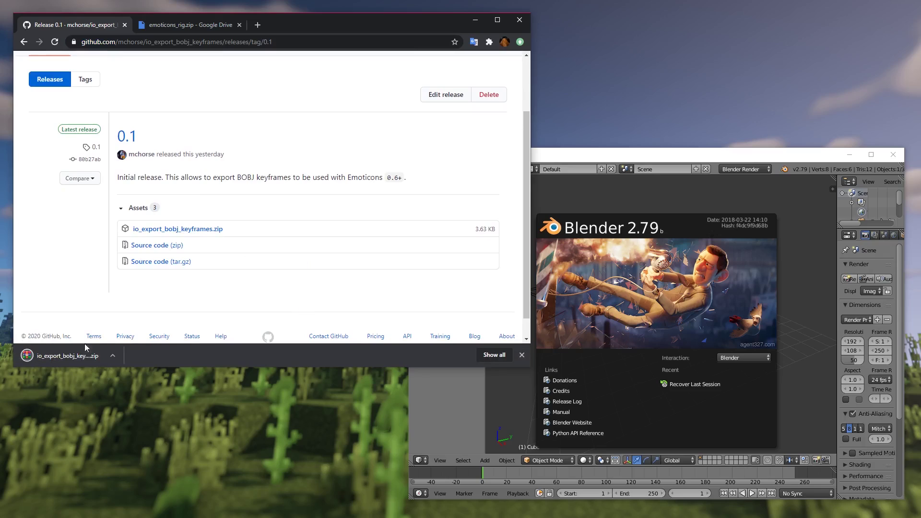
pyautogui.moveTo(58, 356); pyautogui.dragTo(144, 398)
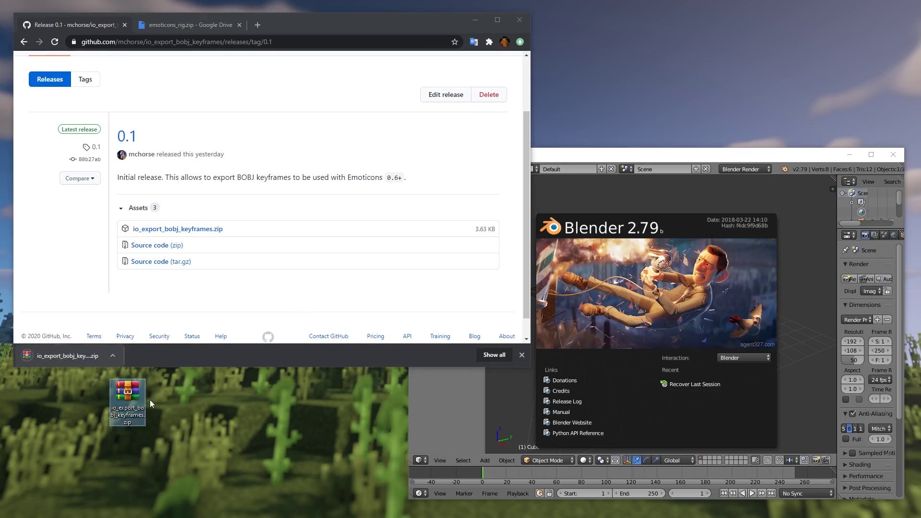
# - Switch to Blender 2.79 and install the add-on from io_export_bobj_keyframes.zip on the desktop through the user preferences
pyautogui.click(693, 162)
pyautogui.click(438, 173)
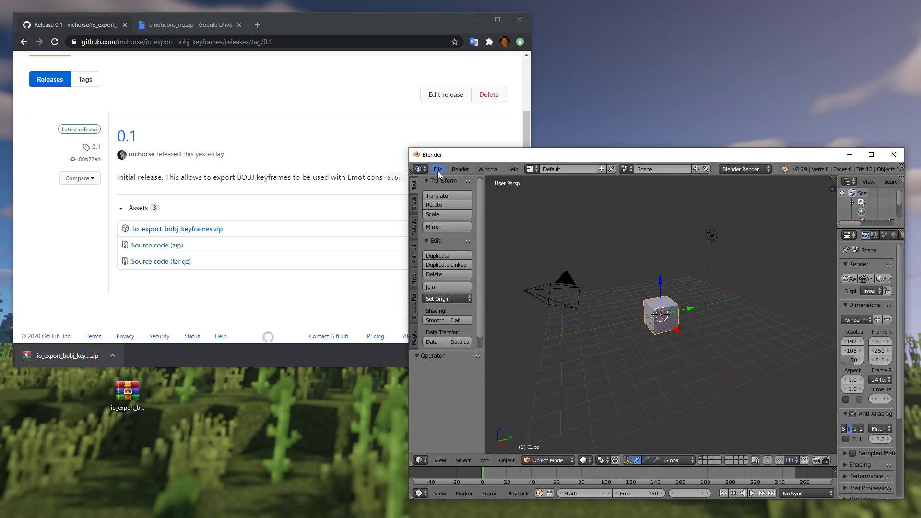
pyautogui.click(439, 173)
pyautogui.click(446, 265)
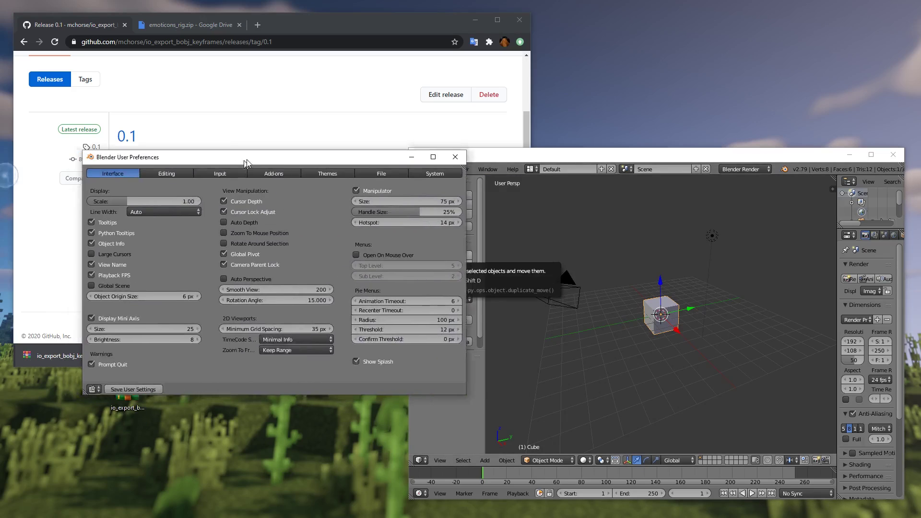
pyautogui.moveTo(245, 160); pyautogui.dragTo(326, 140)
pyautogui.click(349, 153)
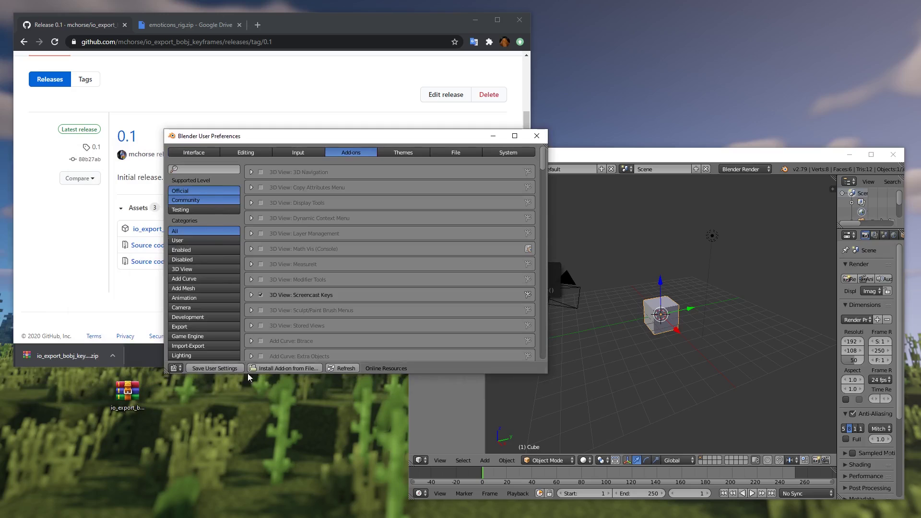
pyautogui.click(283, 369)
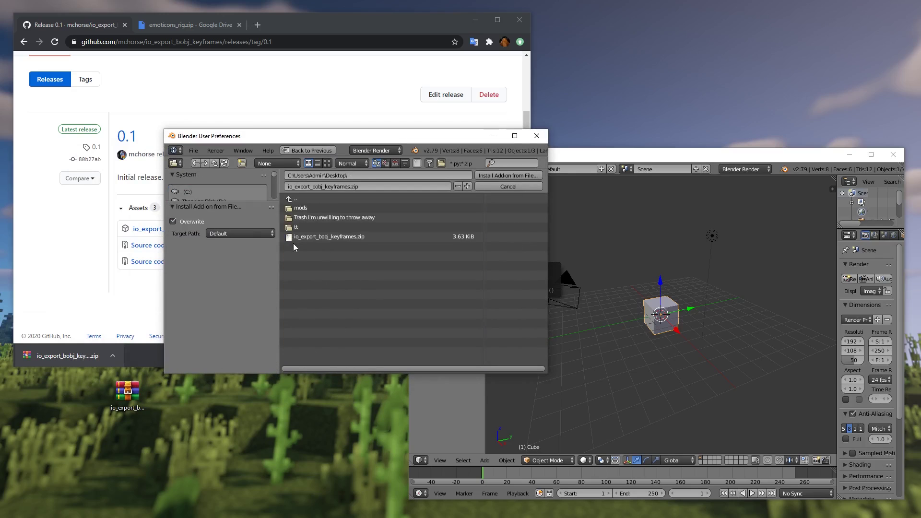
pyautogui.doubleClick(297, 235)
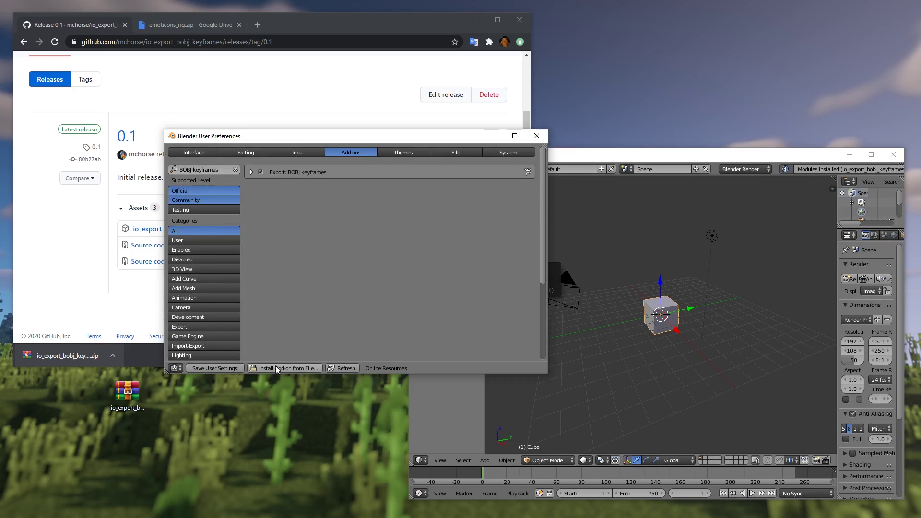
pyautogui.click(537, 136)
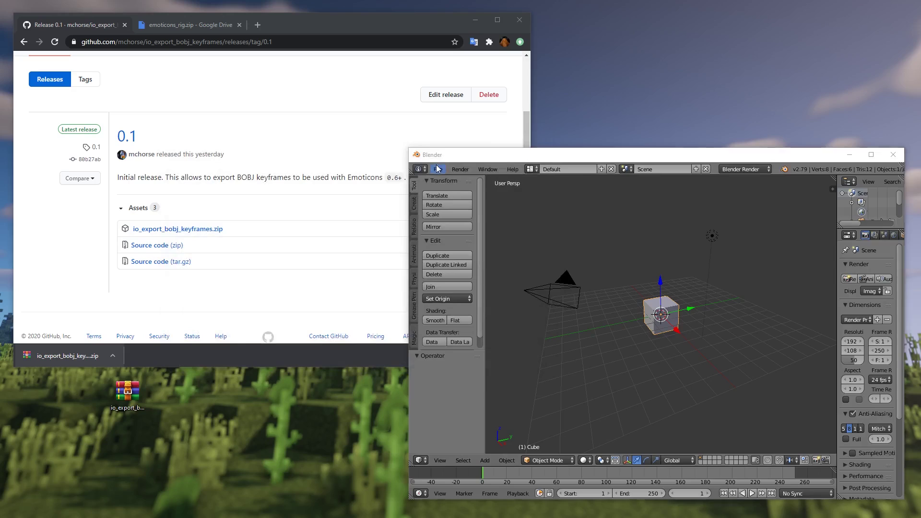
# - Check the available export formats for the BOBJ keyframes exporter
pyautogui.click(438, 169)
pyautogui.moveTo(459, 362)
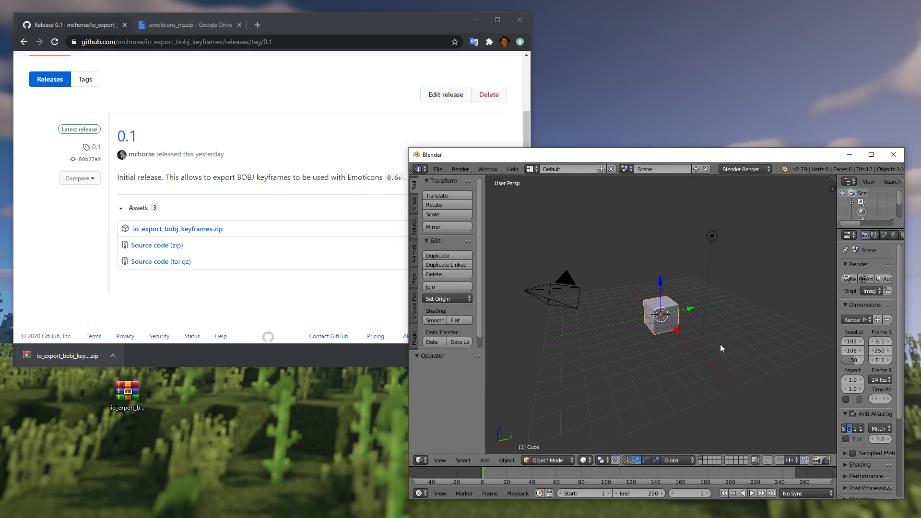
pyautogui.moveTo(721, 344)
pyautogui.mouseDown(button='middle')
pyautogui.moveTo(647, 335)
pyautogui.moveTo(710, 342)
pyautogui.mouseUp(button='middle')
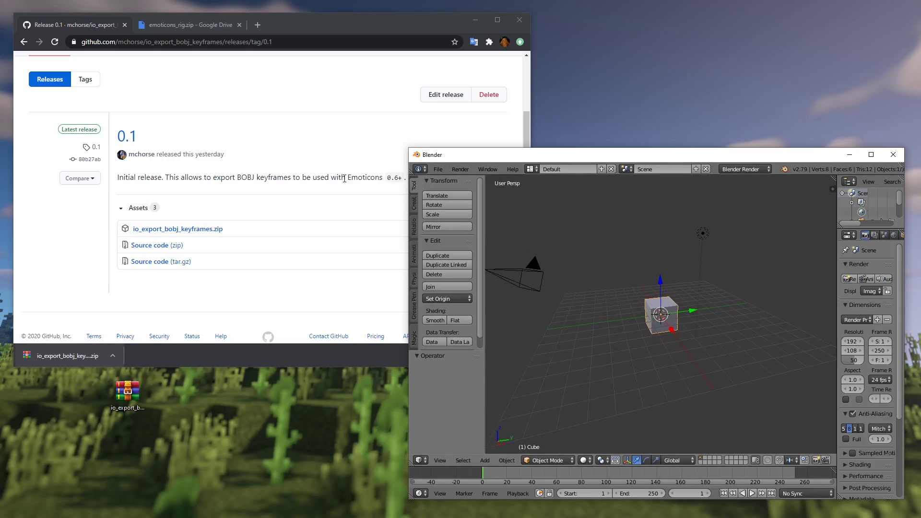
# - Switch to the browser, download emoticons_rig.zip from Google Drive and open the downloaded archive
pyautogui.click(211, 25)
pyautogui.click(460, 64)
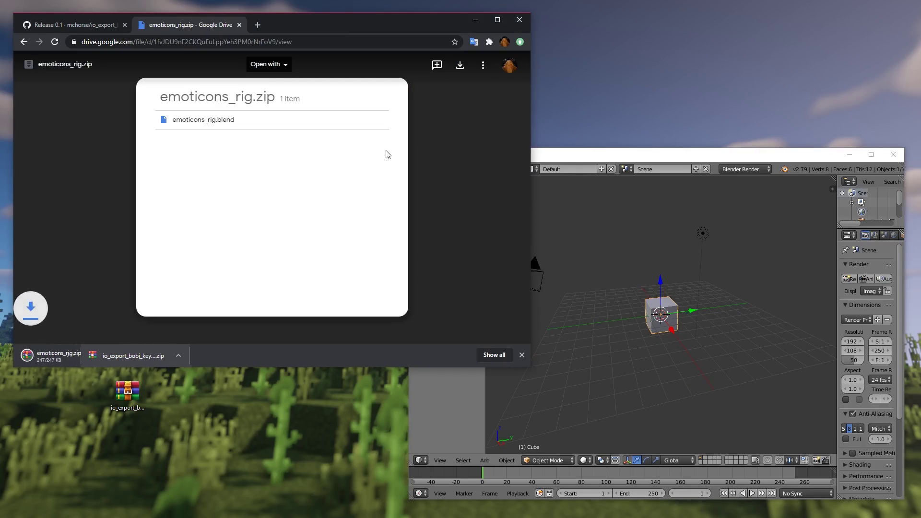
pyautogui.click(56, 358)
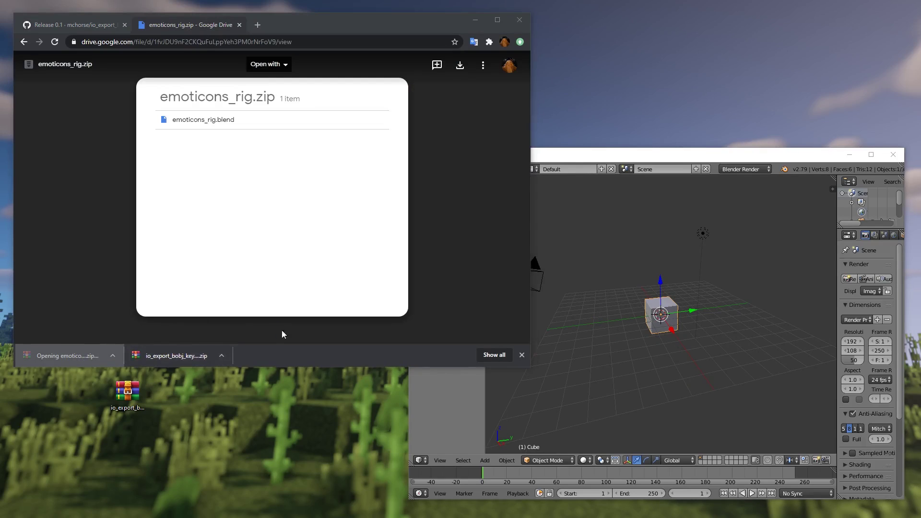
# - Extract emoticons_rig.blend from the archive to the desktop and open the rig in a maximized Blender window
pyautogui.click(175, 203)
pyautogui.moveTo(175, 204); pyautogui.dragTo(54, 398)
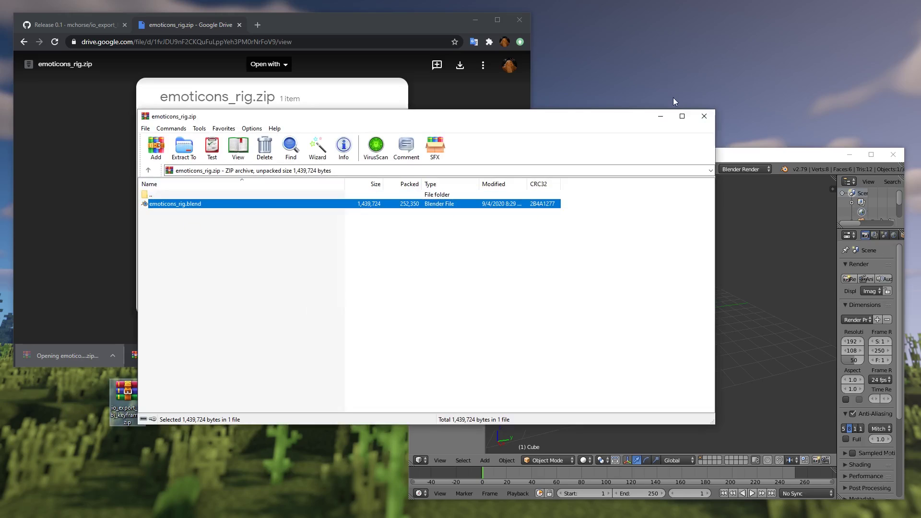
pyautogui.click(704, 116)
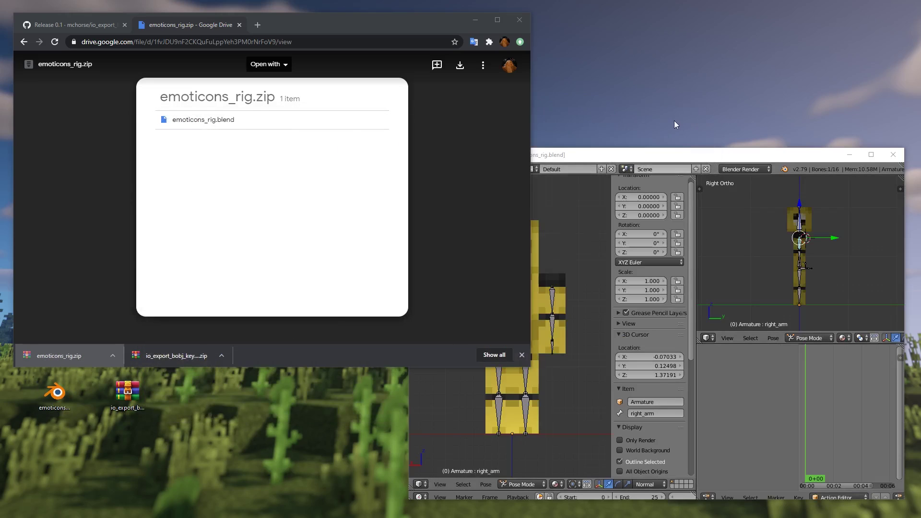
pyautogui.doubleClick(677, 154)
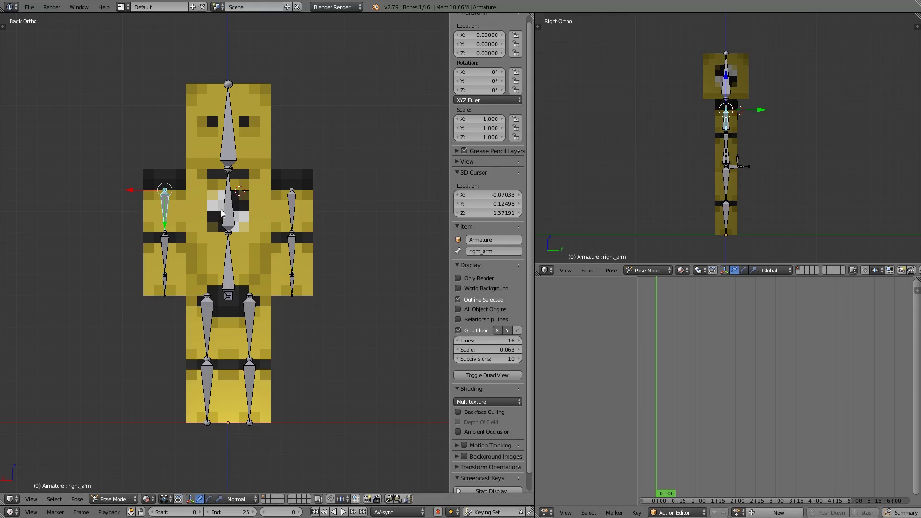
pyautogui.moveTo(221, 213); pyautogui.dragTo(254, 212, button='middle')
pyautogui.rightClick(231, 201)
pyautogui.press('r')
pyautogui.rightClick(254, 185)
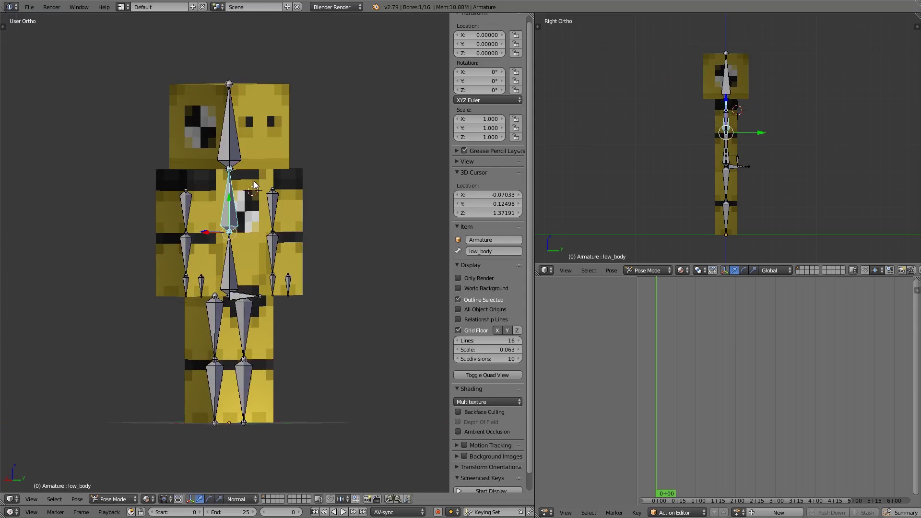
# - Create a new action for the armature, name it emote_test and give it a fake user
pyautogui.click(740, 511)
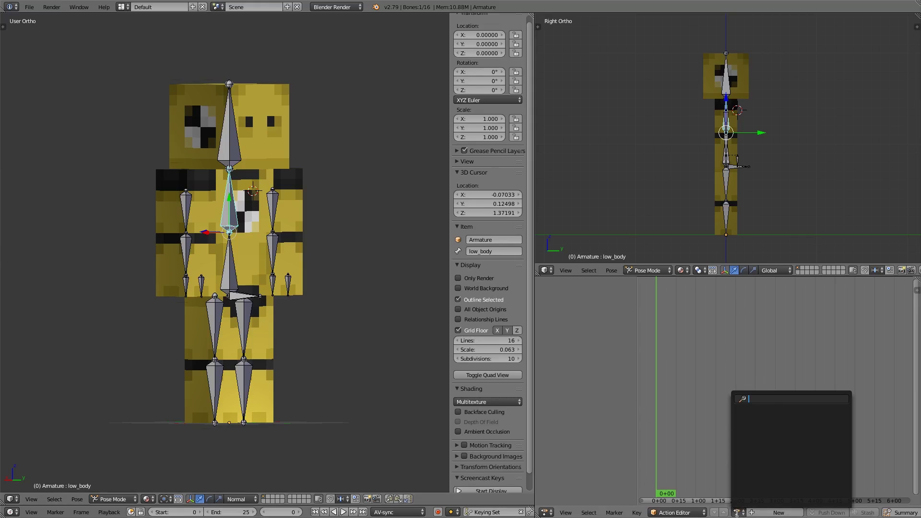
pyautogui.click(738, 513)
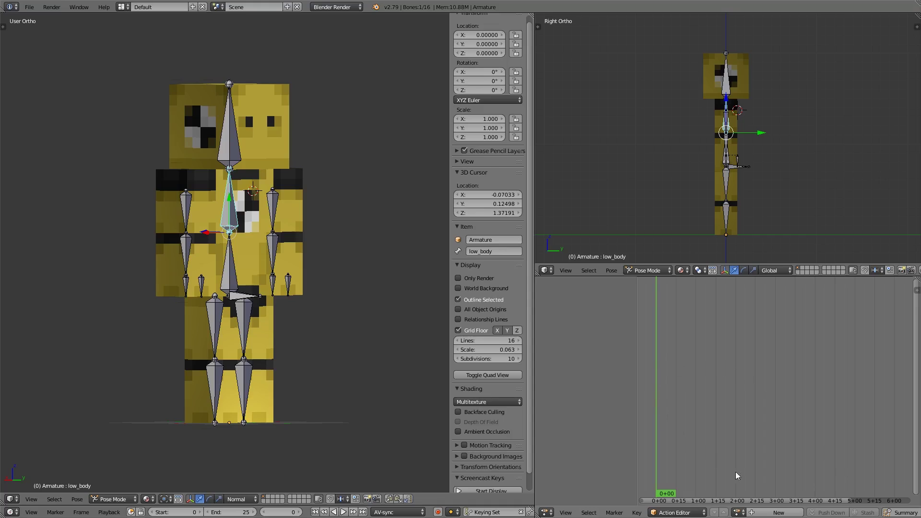
pyautogui.click(776, 513)
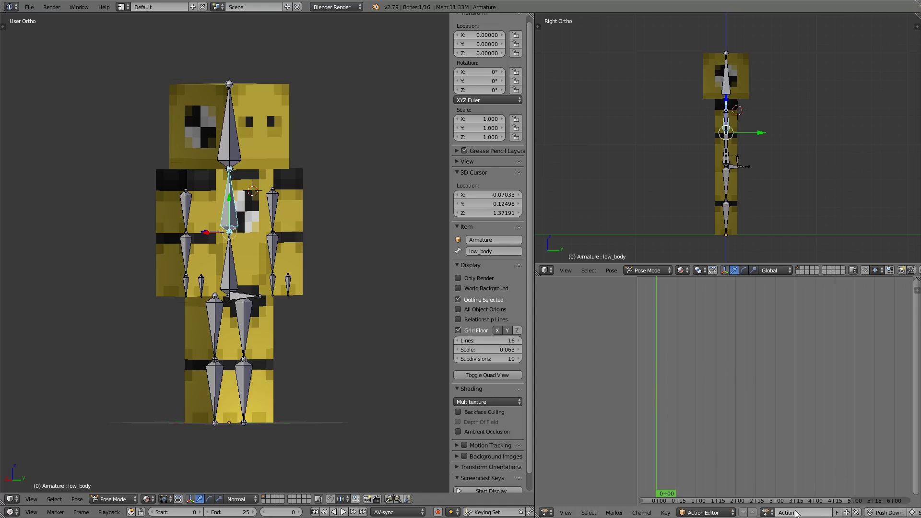
pyautogui.scroll(-2, 780, 515)
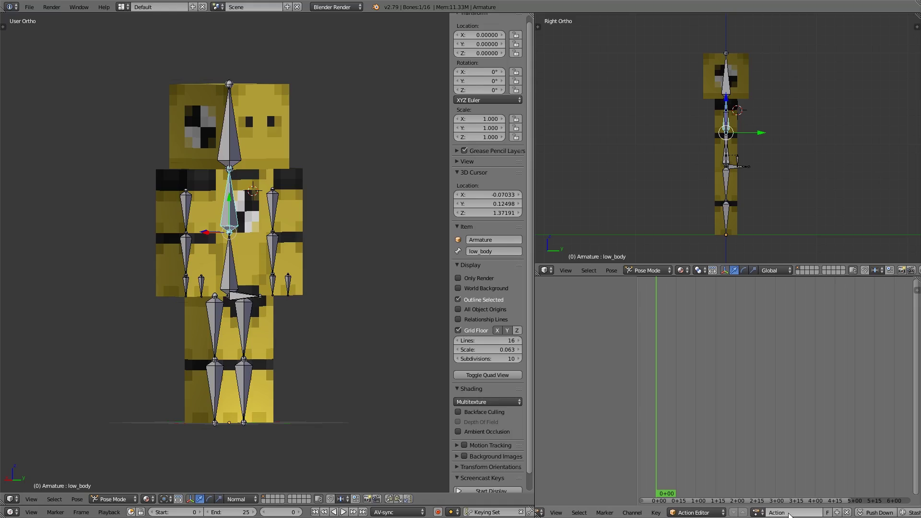
pyautogui.click(801, 512)
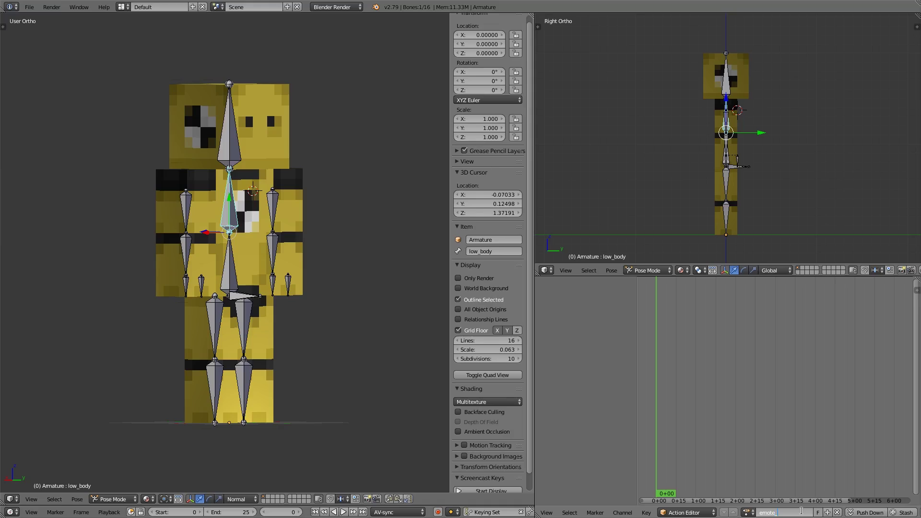
pyautogui.press('Return')
pyautogui.click(817, 513)
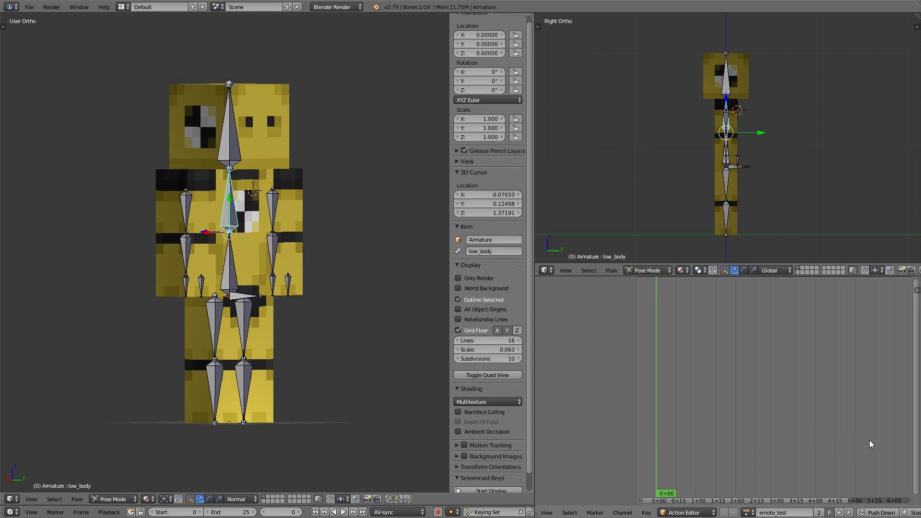
pyautogui.click(754, 512)
pyautogui.click(753, 512)
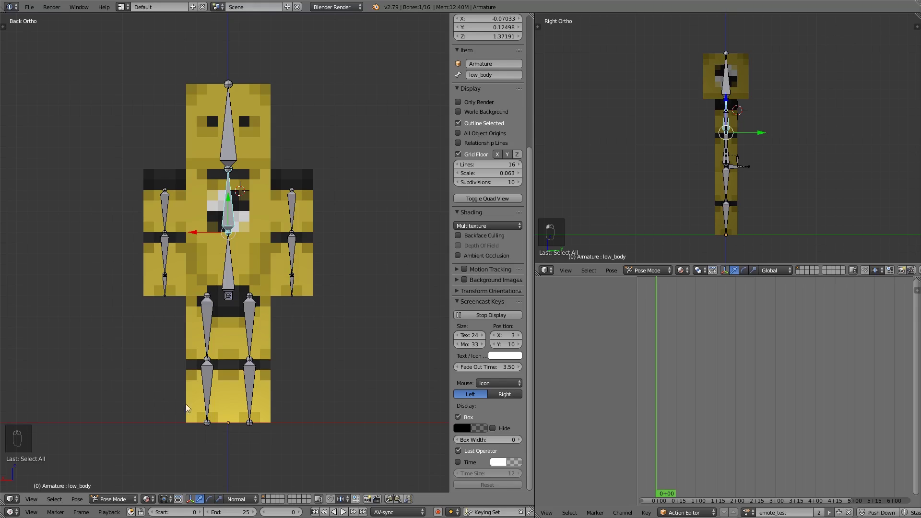
# - Turn on automatic keyframing and rotate the right_arm bone forward at frame 0 to record its pose
pyautogui.moveTo(349, 401); pyautogui.dragTo(349, 429, button='middle')
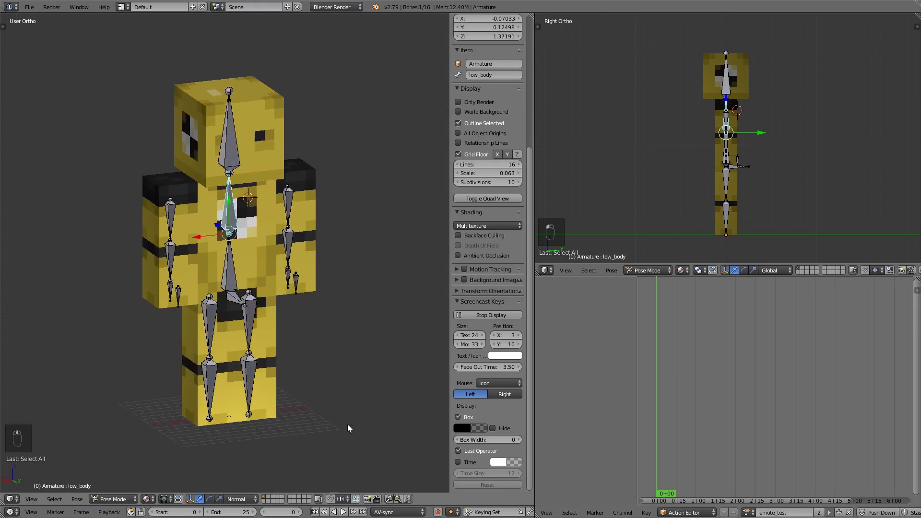
pyautogui.click(438, 512)
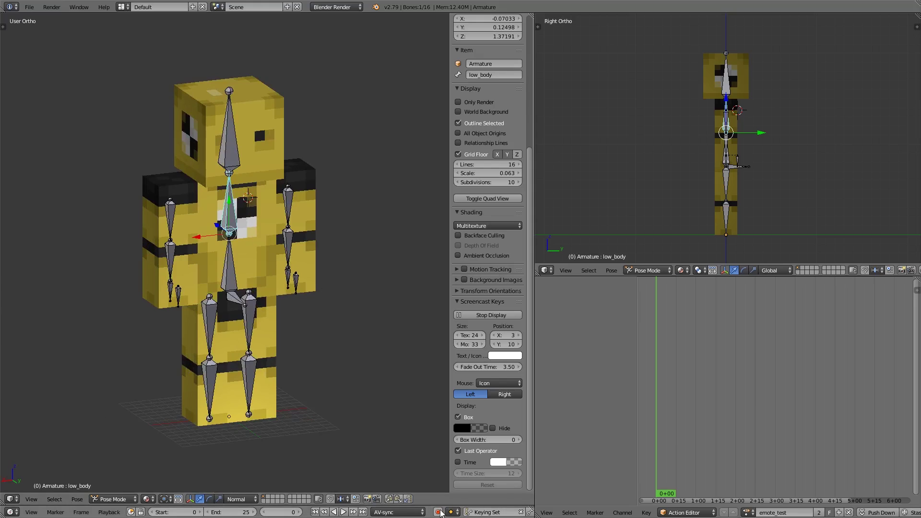
pyautogui.rightClick(166, 223)
pyautogui.moveTo(167, 223); pyautogui.dragTo(665, 315, button='middle')
pyautogui.moveTo(343, 306); pyautogui.dragTo(265, 287, button='middle')
pyautogui.press('r')
pyautogui.click(288, 206)
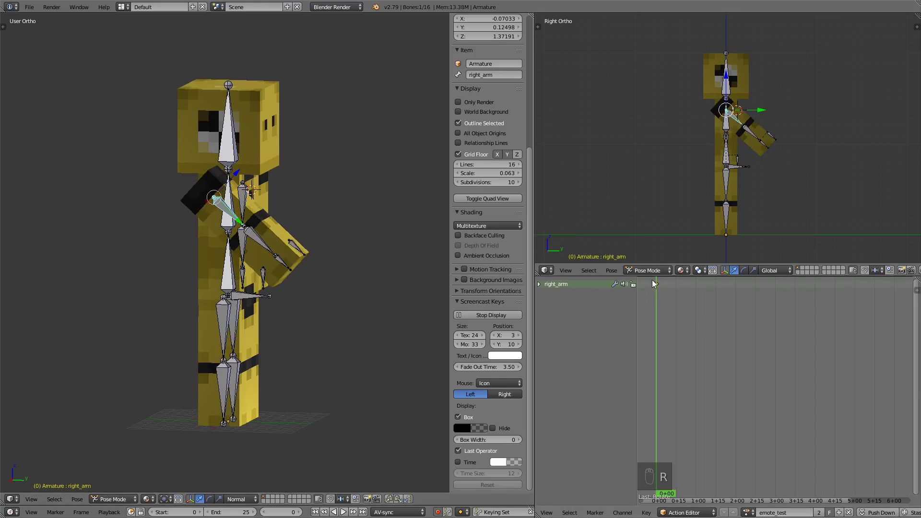
# - Try moving the right_arm bone freely away from the shoulder, restoring its position after each attempt
pyautogui.moveTo(333, 278); pyautogui.dragTo(250, 275, button='middle')
pyautogui.rightClick(290, 208)
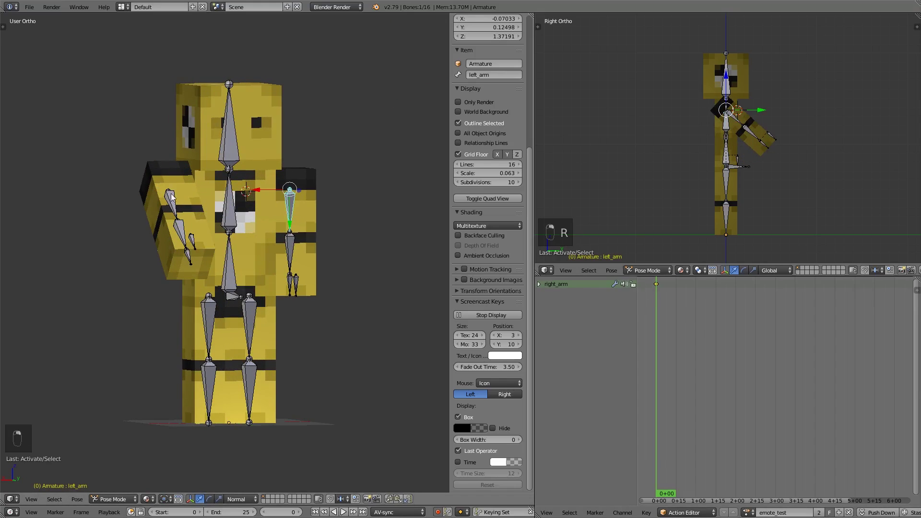
pyautogui.moveTo(290, 211); pyautogui.dragTo(260, 208, button='middle')
pyautogui.rightClick(262, 206)
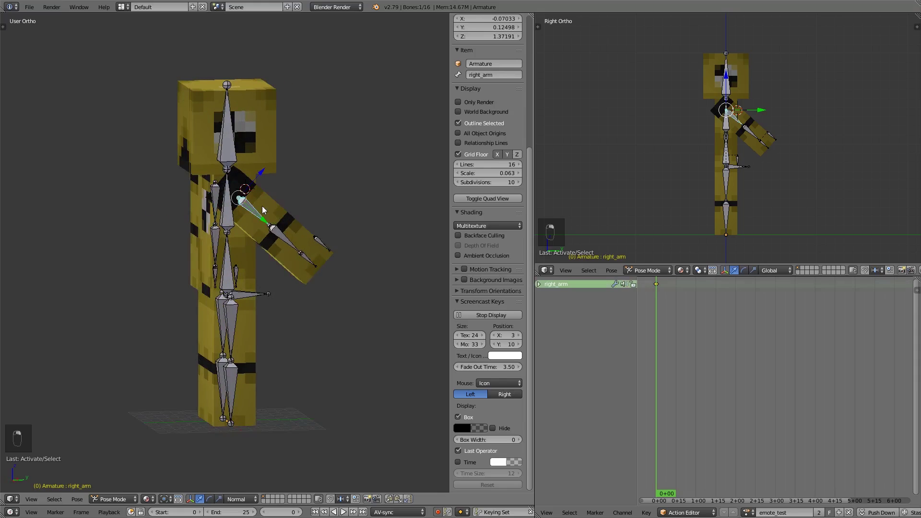
pyautogui.press('g')
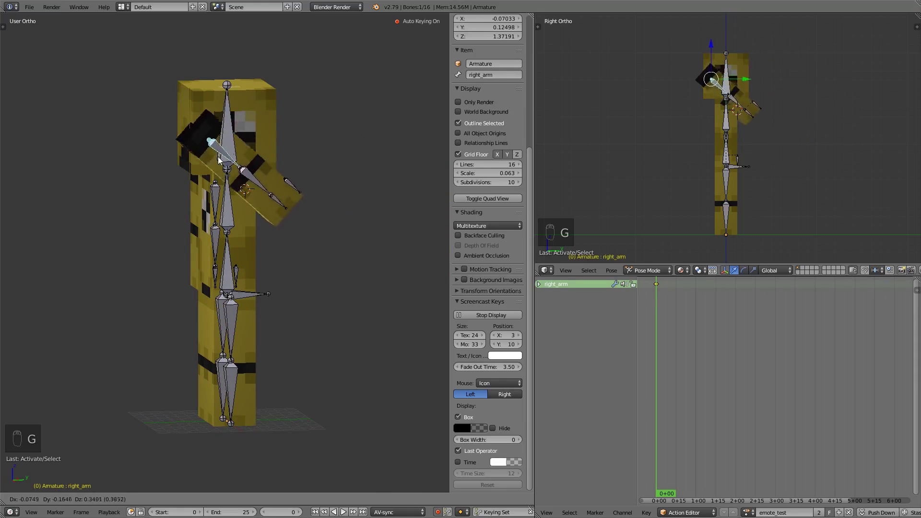
pyautogui.click(359, 154)
pyautogui.hotkey('ctrl', 'z')
pyautogui.press('g')
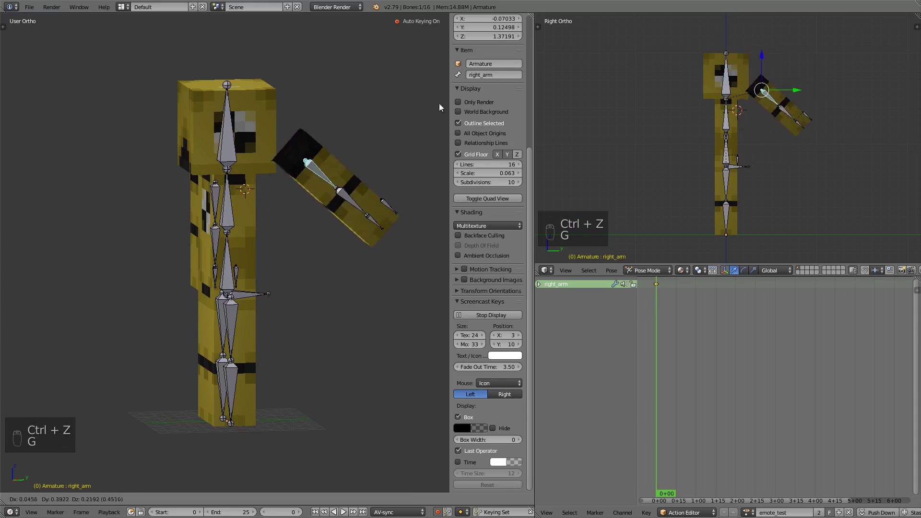
pyautogui.rightClick(21, 91)
# - Try rotating the right_arm bone about the global X axis and scaling it, discarding each transform
pyautogui.moveTo(213, 240); pyautogui.dragTo(272, 204, button='middle')
pyautogui.press('r')
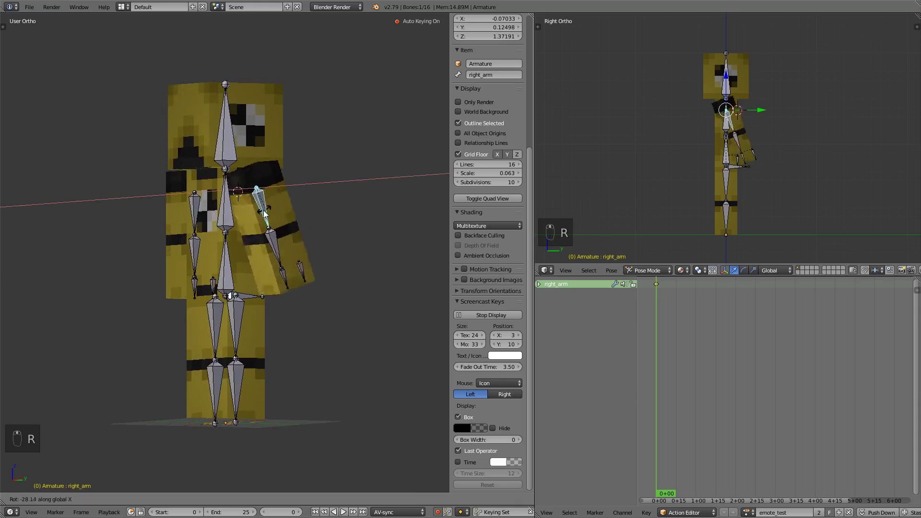
pyautogui.rightClick(299, 191)
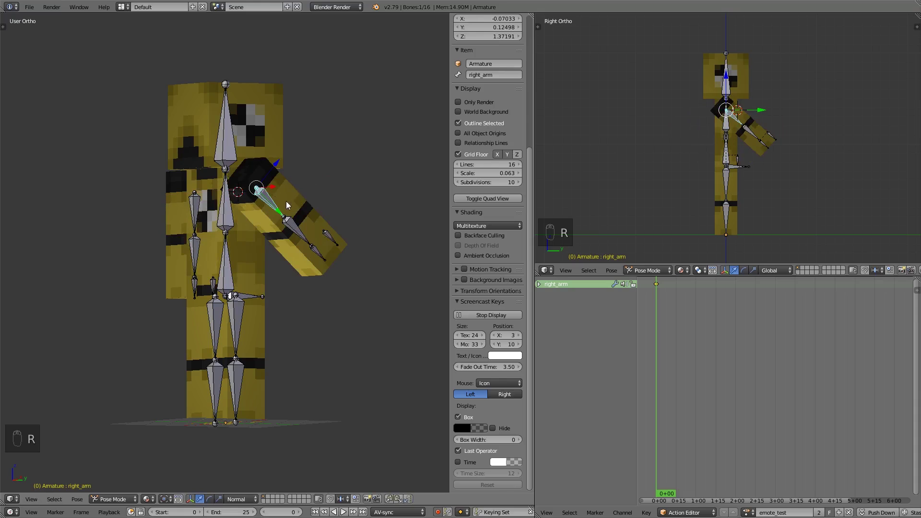
pyautogui.press('s')
pyautogui.rightClick(334, 238)
pyautogui.moveTo(335, 237); pyautogui.dragTo(152, 240, button='middle')
pyautogui.press('r')
pyautogui.press('x')
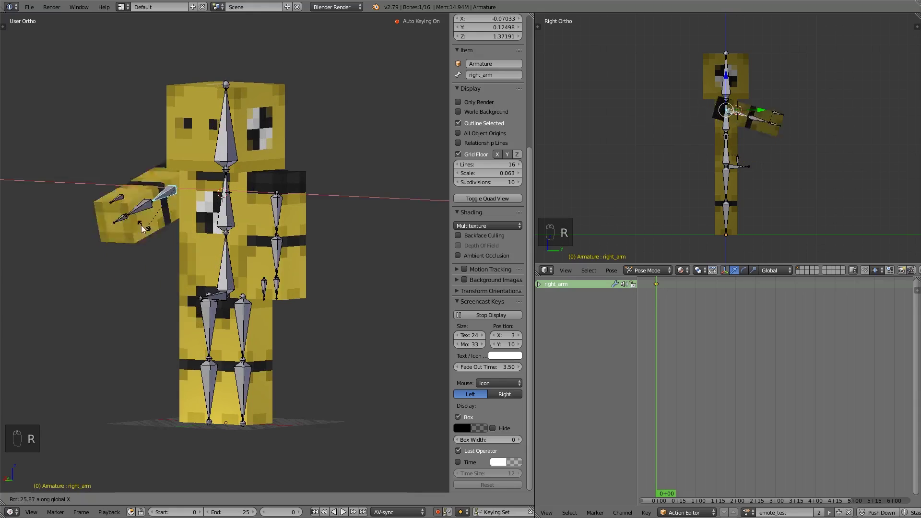
pyautogui.click(235, 221)
# - Try a free trackball rotation of the right_arm bone from behind the character and discard it
pyautogui.moveTo(177, 225); pyautogui.dragTo(266, 217, button='middle')
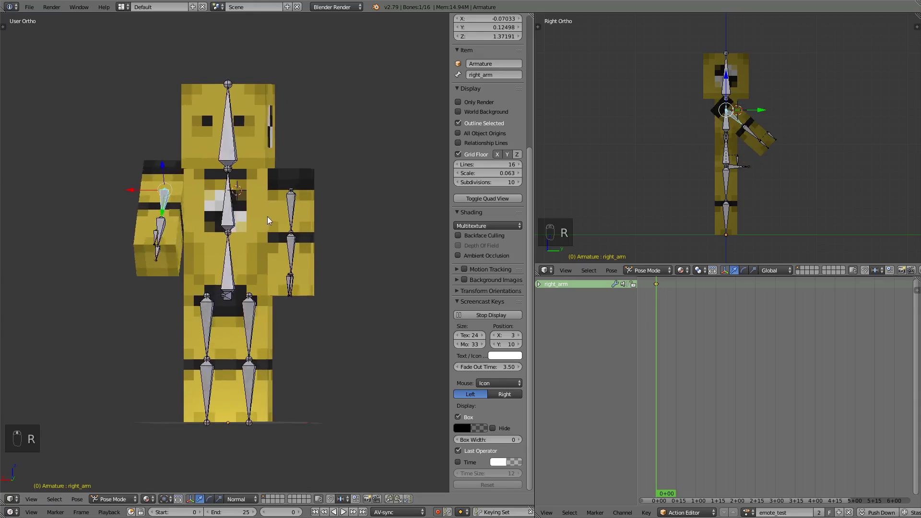
pyautogui.press('r')
pyautogui.press('r')
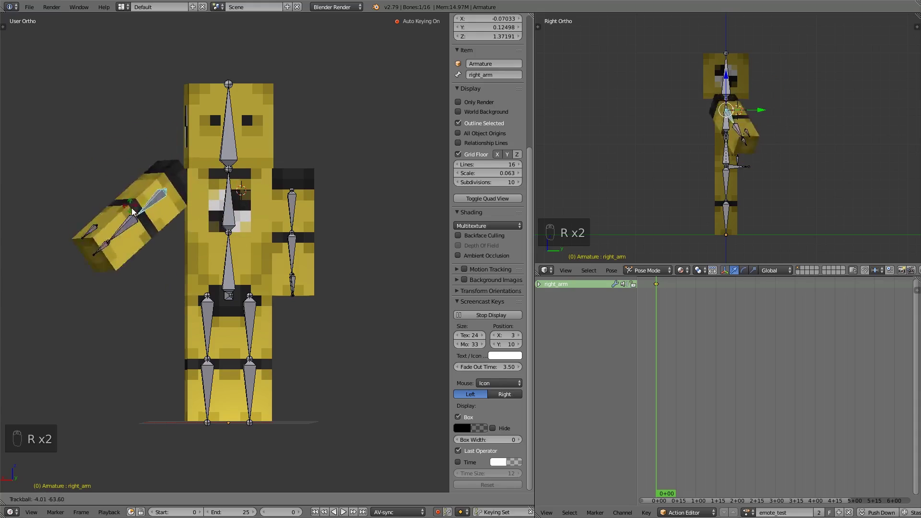
pyautogui.press('r')
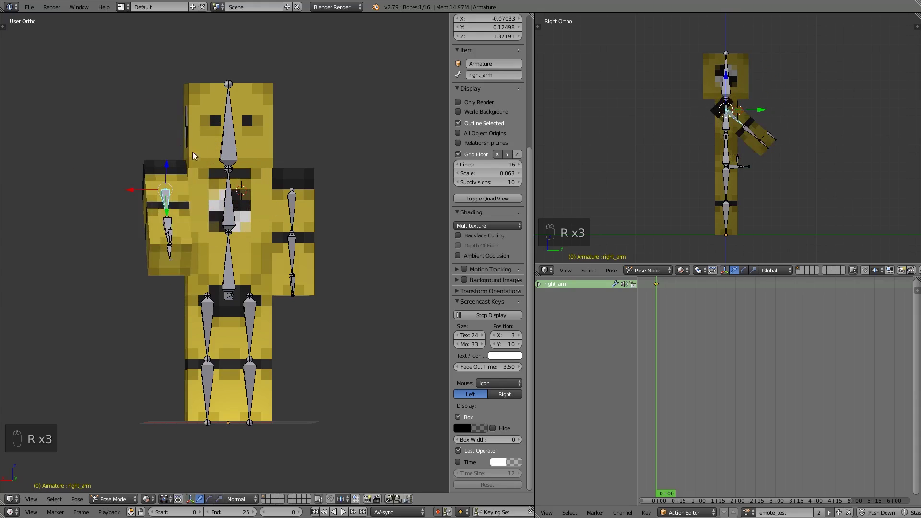
pyautogui.press('r')
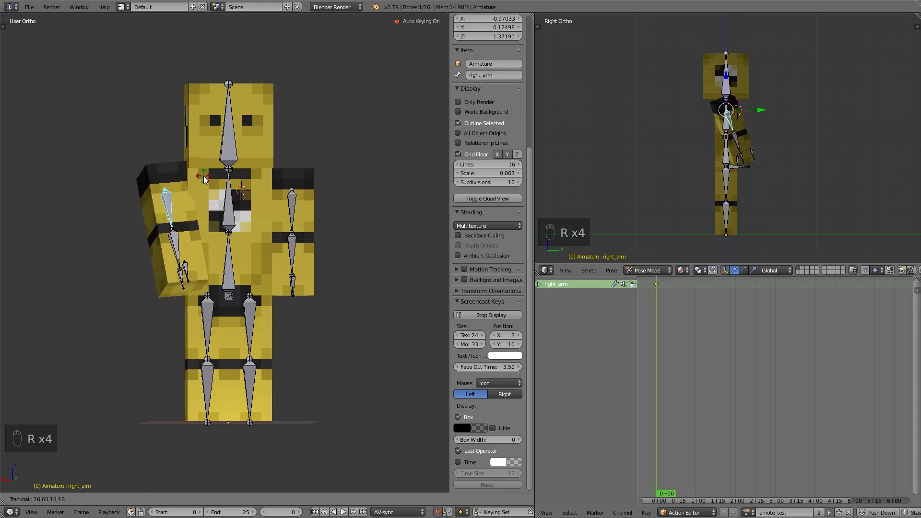
pyautogui.click(144, 266)
# - Try rotating the right_arm bone about the global Z axis and about the global X axis, discarding the rotation
pyautogui.moveTo(144, 266); pyautogui.dragTo(225, 245, button='middle')
pyautogui.press('r')
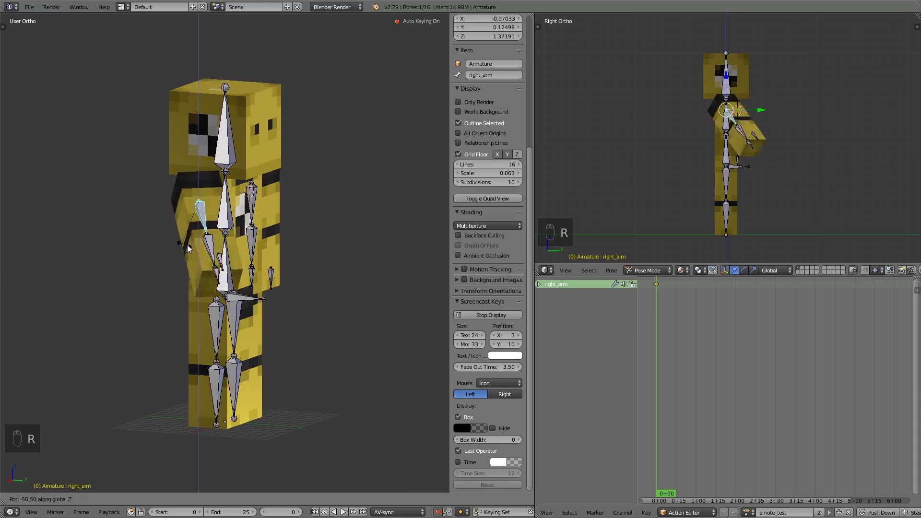
pyautogui.press('z')
pyautogui.press('x')
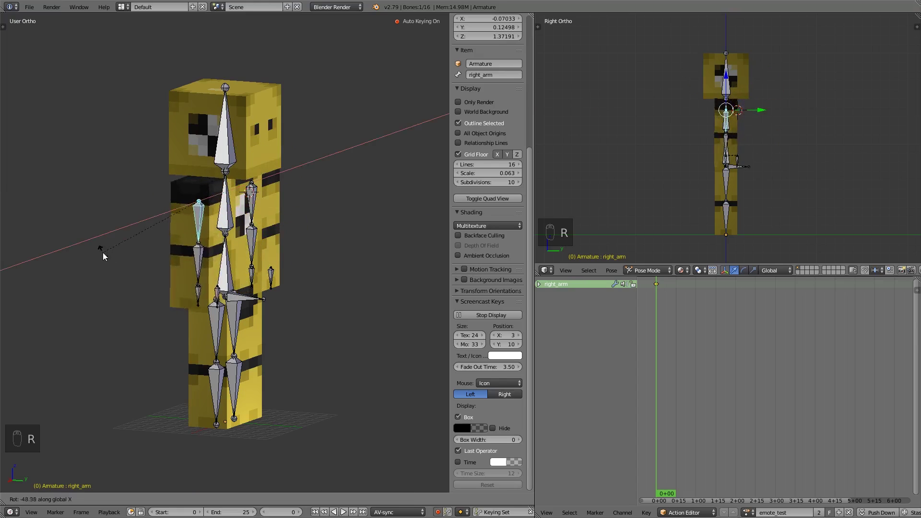
pyautogui.click(232, 243)
# - Try rotating the right_arm bone while cycling its X-axis constraint, and discard the rotation
pyautogui.moveTo(232, 243); pyautogui.dragTo(185, 244, button='middle')
pyautogui.press('r')
pyautogui.press('x')
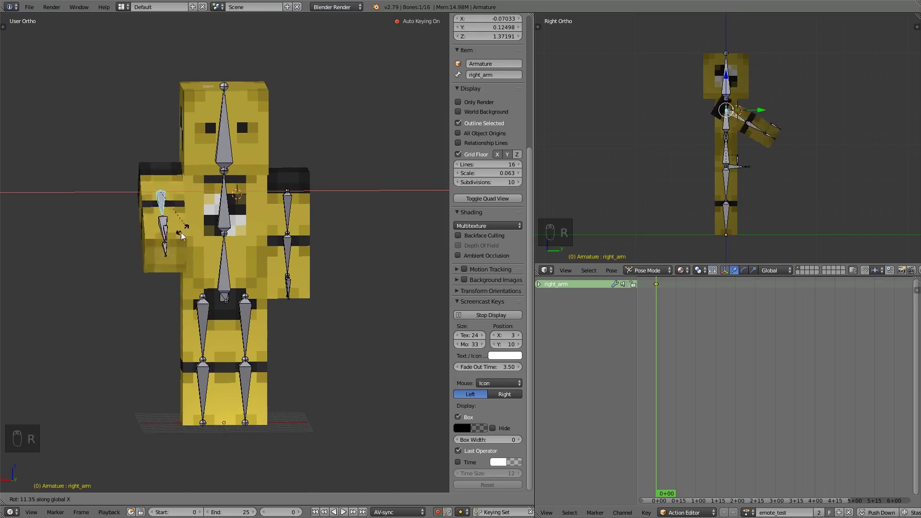
pyautogui.press('x')
pyautogui.press('x')
pyautogui.click(149, 232)
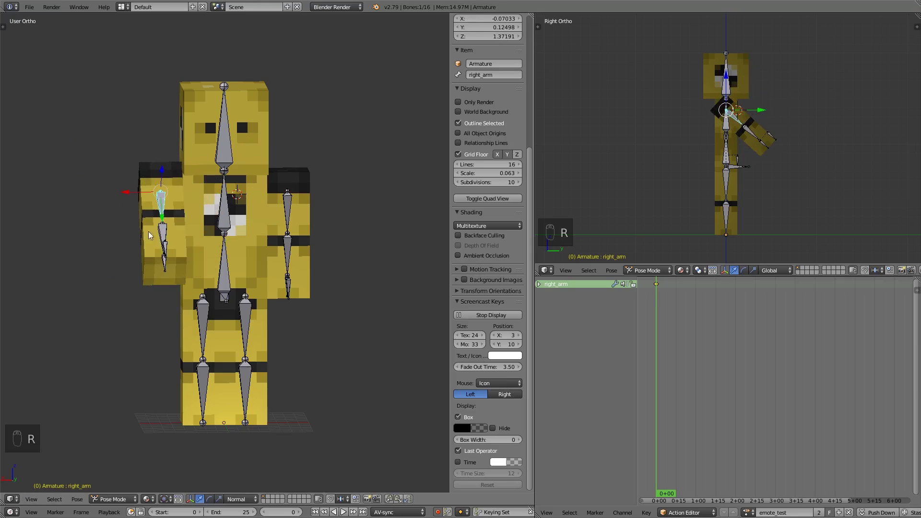
# - Try rotating the right_arm bone exactly 45° about the global X axis and undo it
pyautogui.moveTo(148, 232); pyautogui.dragTo(260, 219, button='middle')
pyautogui.press('r')
pyautogui.press('x')
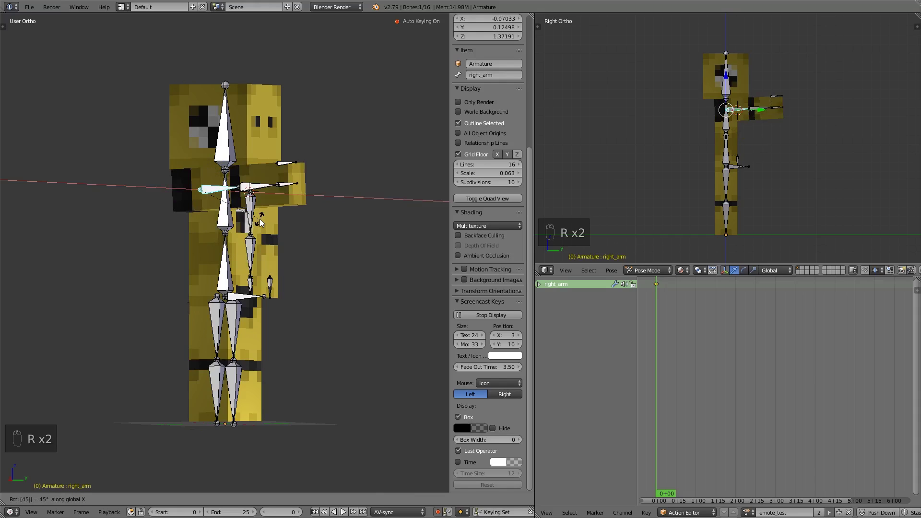
pyautogui.click(261, 222)
pyautogui.hotkey('ctrl', 'z')
# - Rotate the left_arm bone 45° about the global X axis at frame 0 to record its pose
pyautogui.moveTo(264, 220); pyautogui.dragTo(268, 208, button='middle')
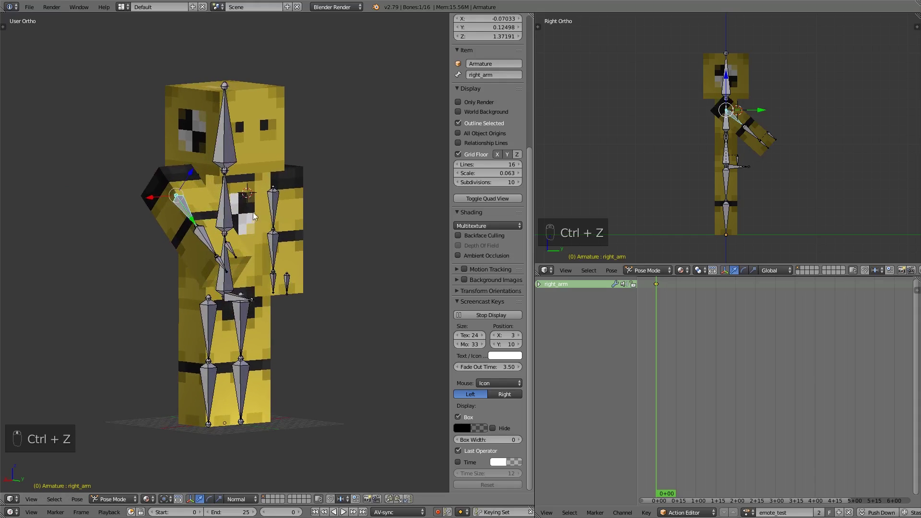
pyautogui.click(270, 204)
pyautogui.press('r')
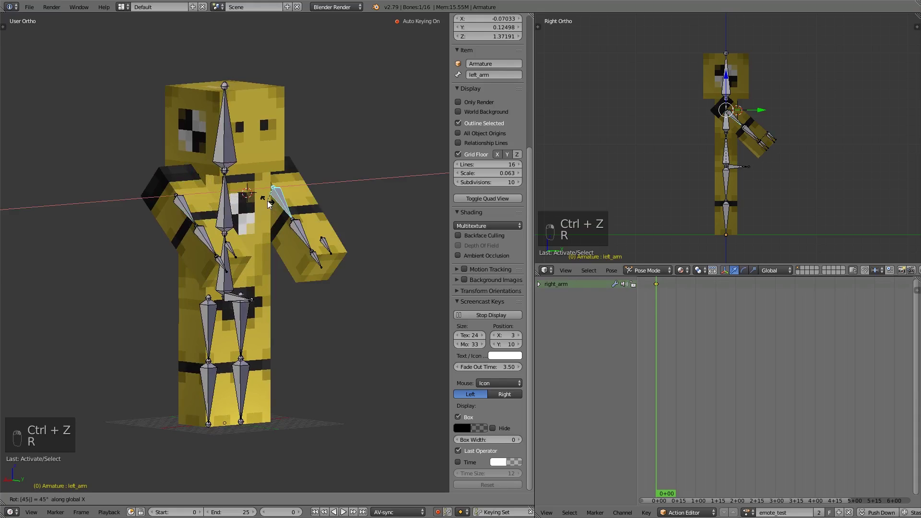
pyautogui.click(268, 205)
pyautogui.moveTo(318, 191); pyautogui.dragTo(251, 198, button='middle')
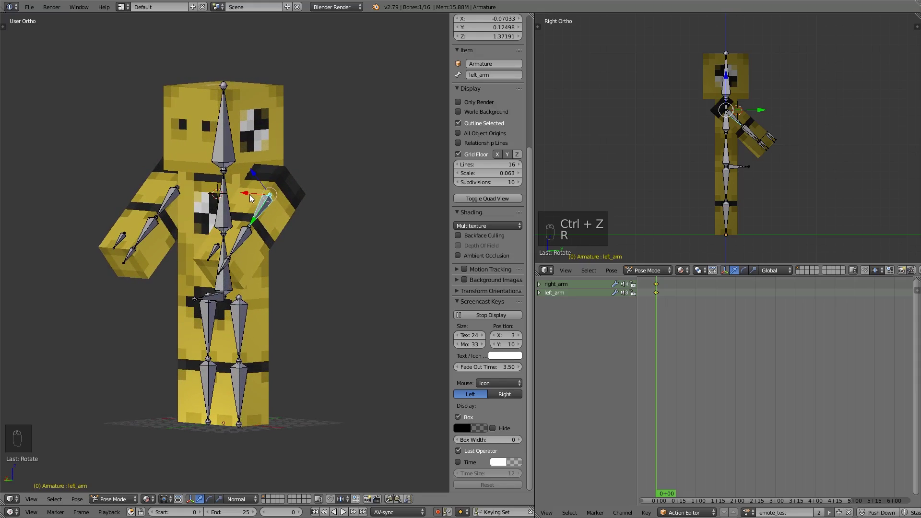
# - Try moving the right_arm bone sideways in the back orthographic view and cancel the move
pyautogui.press('ctrl+KP_1')
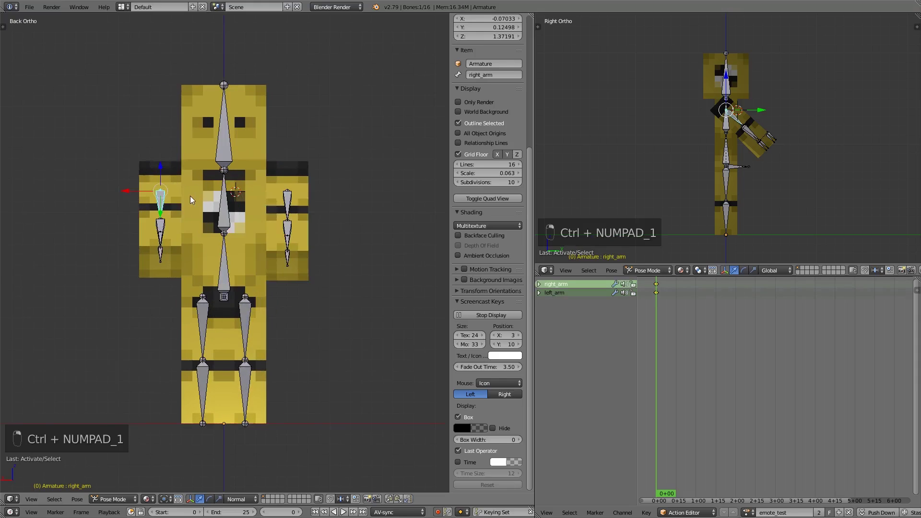
pyautogui.rightClick(160, 206)
pyautogui.press('g')
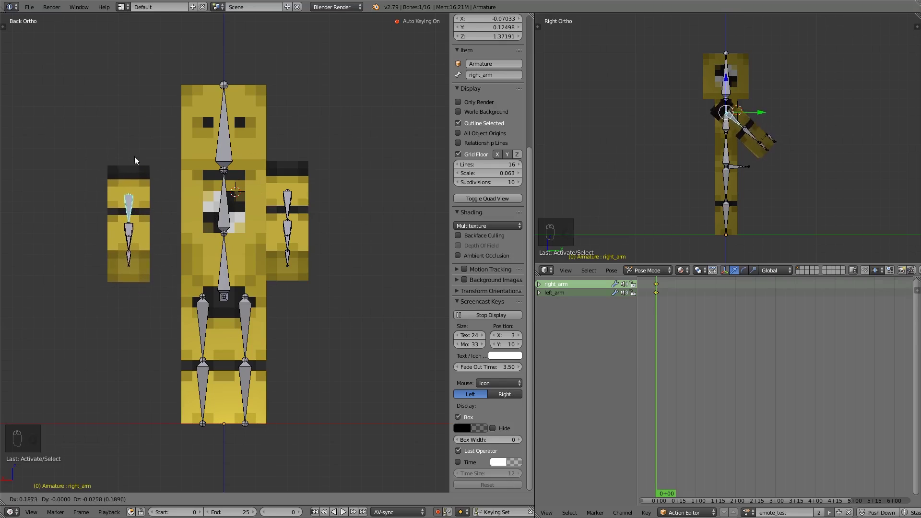
pyautogui.rightClick(216, 162)
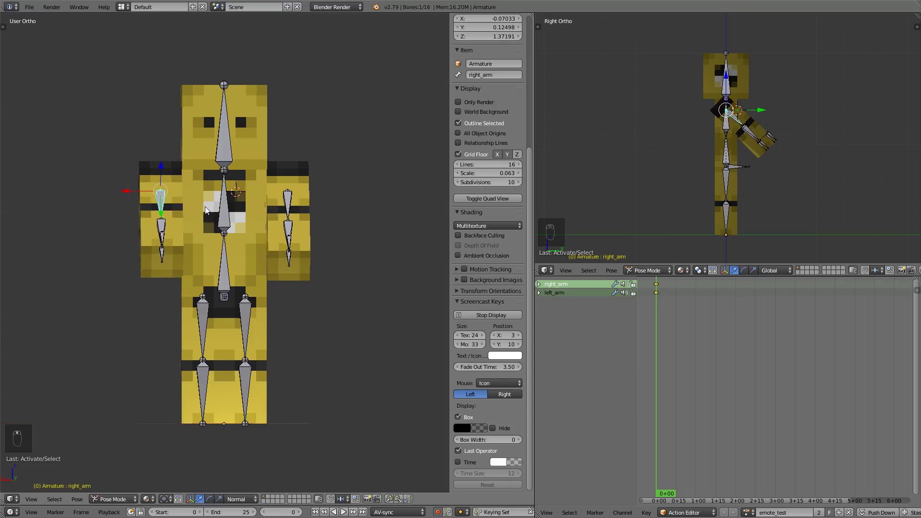
# - Clear all pose transforms of the right_arm bone at frame 0
pyautogui.moveTo(206, 210); pyautogui.dragTo(224, 211, button='middle')
pyautogui.press('space')
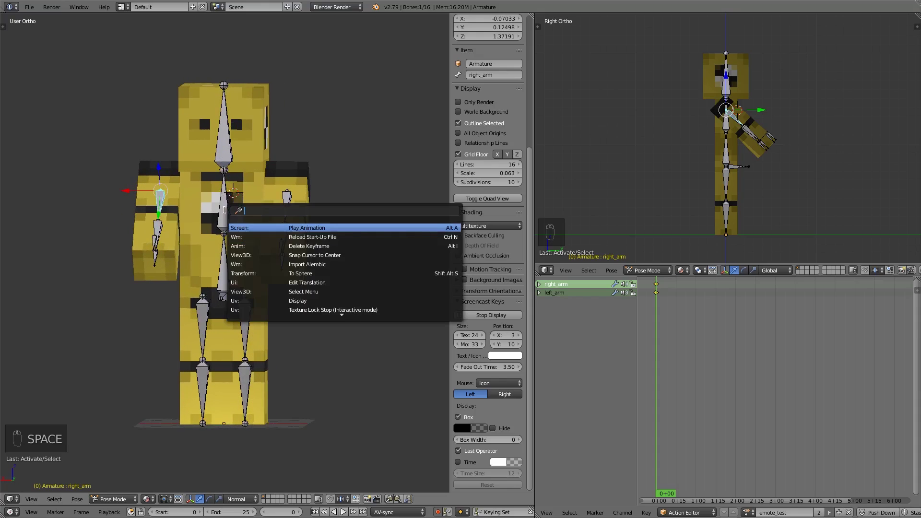
pyautogui.write('clear')
pyautogui.press('Return')
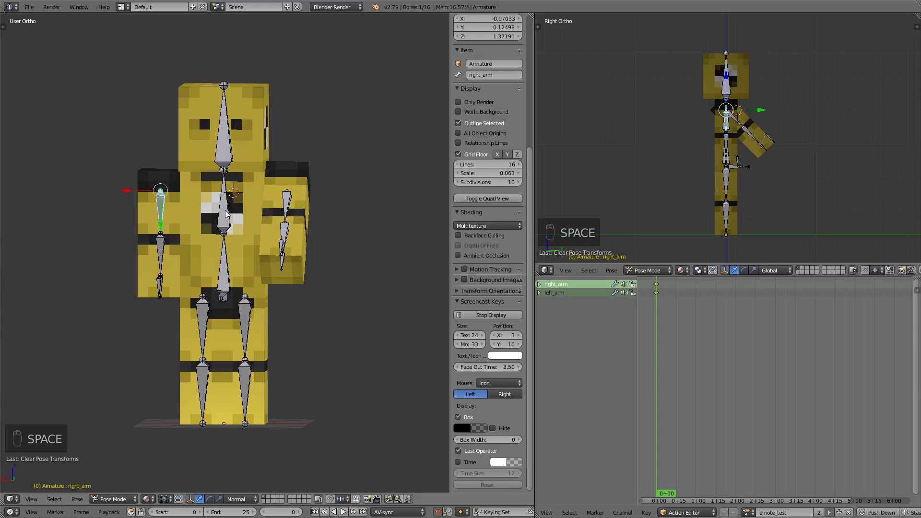
pyautogui.moveTo(226, 214)
pyautogui.mouseDown(button='middle')
pyautogui.moveTo(271, 218)
pyautogui.moveTo(230, 224)
pyautogui.mouseUp(button='middle')
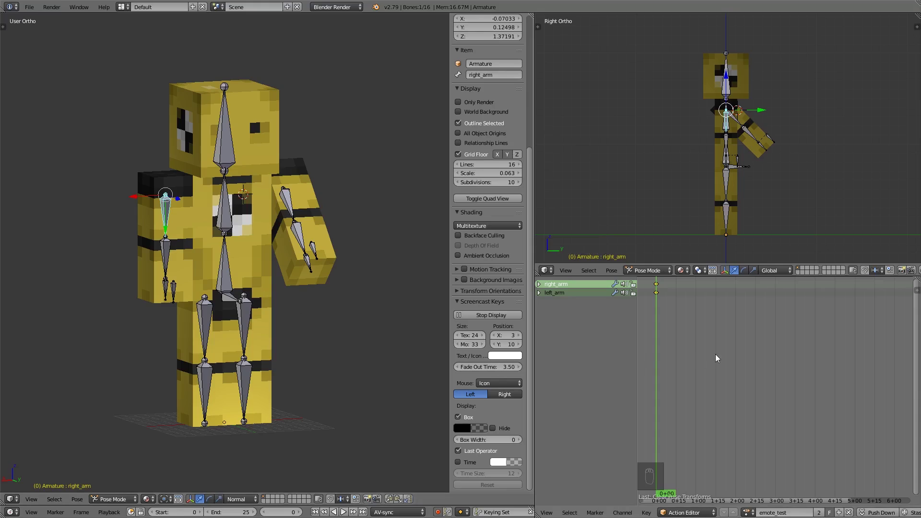
# - Go to frame 54 and rotate the right_arm bone backward to record a second keyframe
pyautogui.hotkey('alt', 'a')
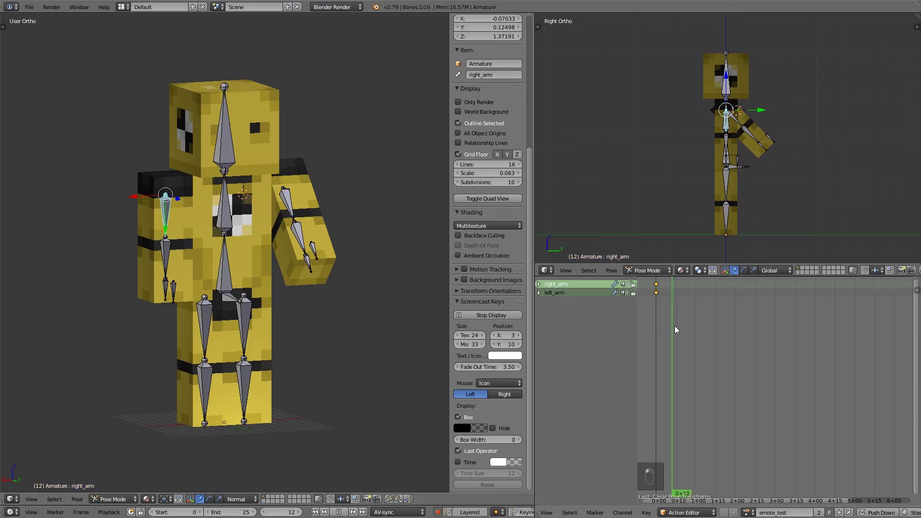
pyautogui.hotkey('alt', 'a')
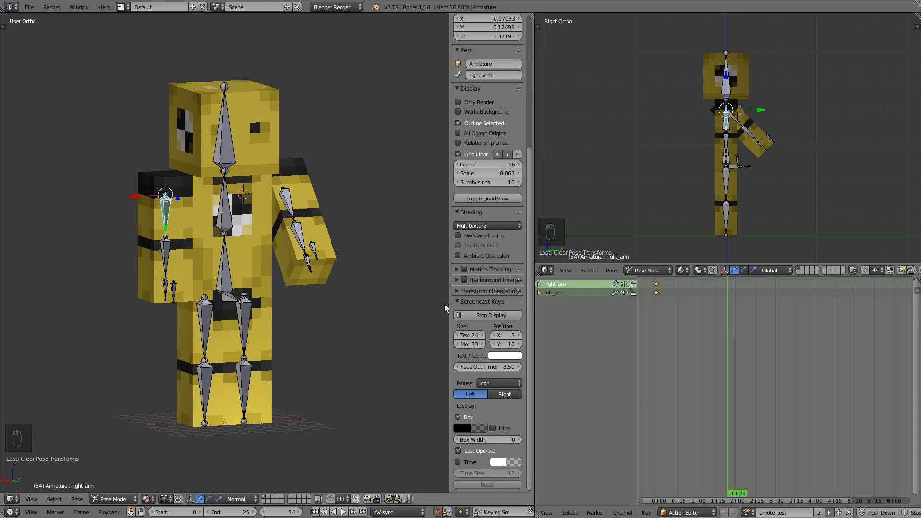
pyautogui.press('r')
pyautogui.click(299, 232)
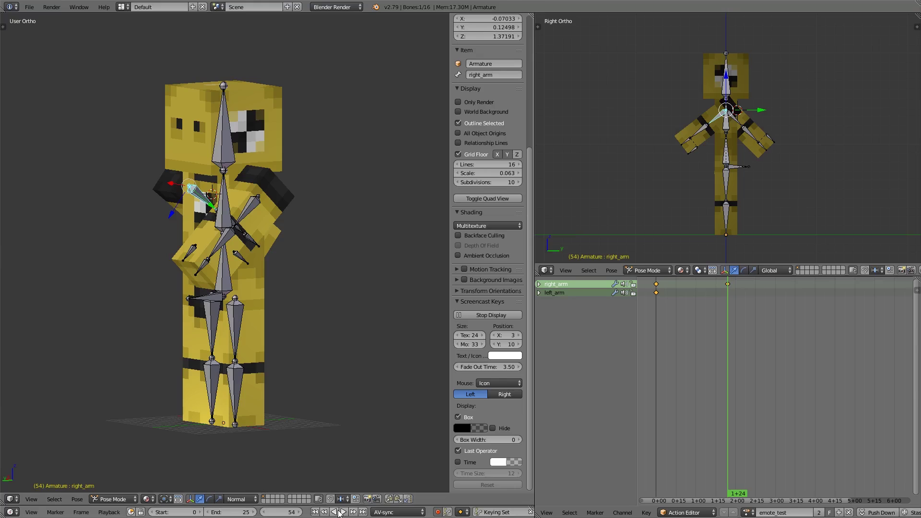
# - Play the arm animation from the first frame, view it from behind the character and stop playback
pyautogui.click(338, 512)
pyautogui.click(315, 512)
pyautogui.click(343, 512)
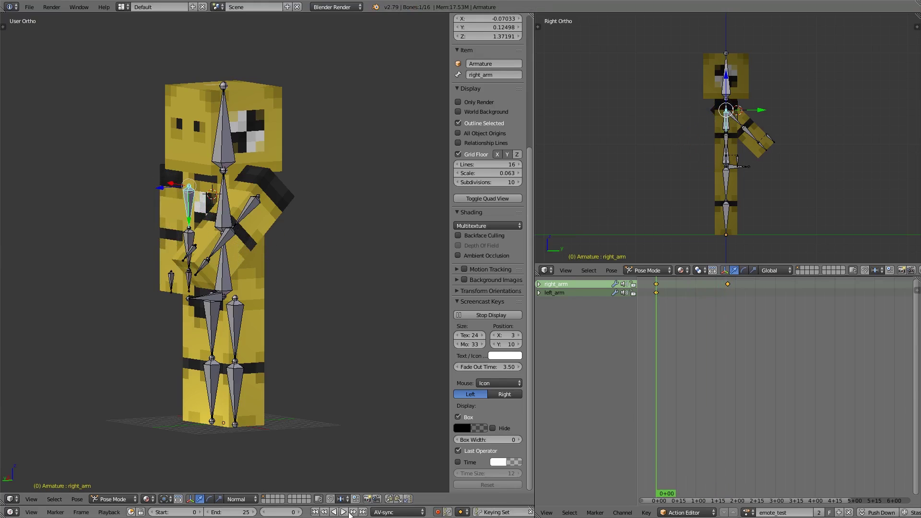
pyautogui.moveTo(326, 475); pyautogui.dragTo(202, 444, button='middle')
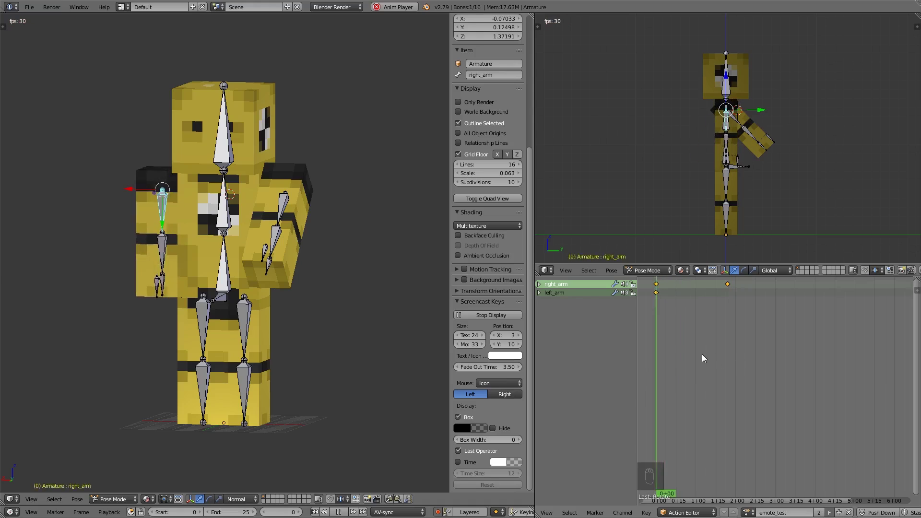
pyautogui.hotkey('alt', 'a')
# - Set the animation's end frame to 54 to match the last right_arm keyframe and replay it from frame 0
pyautogui.moveTo(679, 343); pyautogui.dragTo(733, 336)
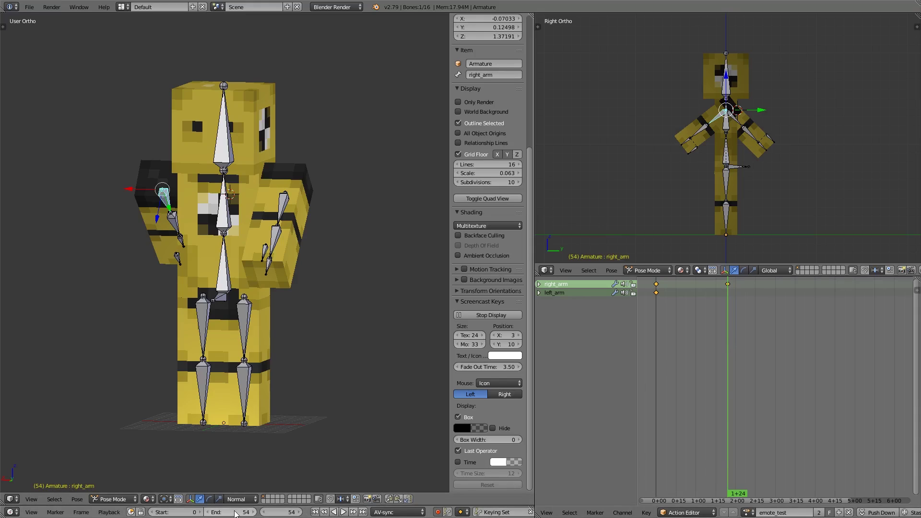
pyautogui.hotkey('ctrl', 'c')
pyautogui.hotkey('ctrl', 'v')
pyautogui.hotkey('ctrl', 'v')
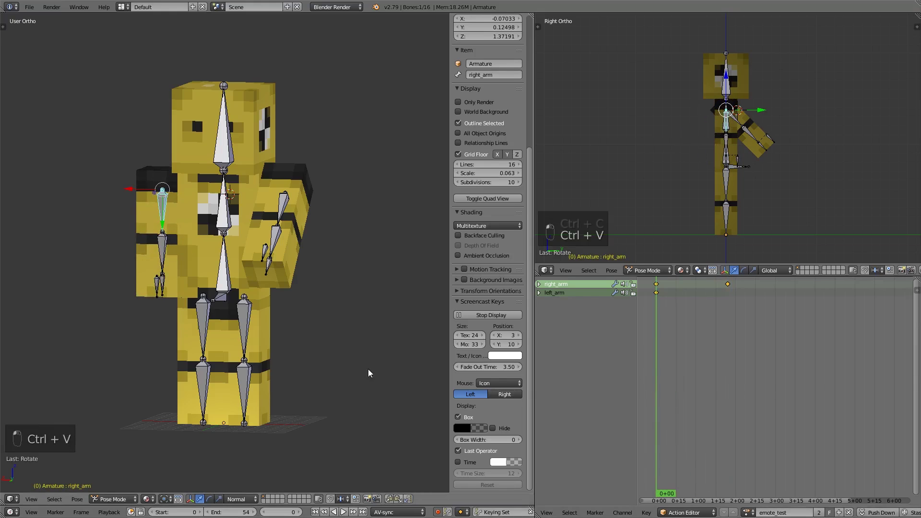
pyautogui.hotkey('alt', 'a')
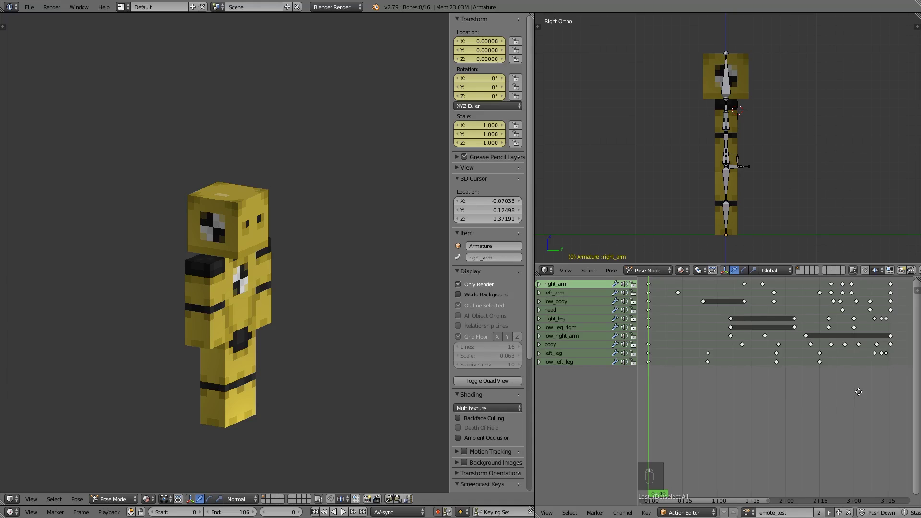
# - Play the full emote_test animation and select the second keyframes of left_leg and low_left_leg
pyautogui.hotkey('alt', 'a')
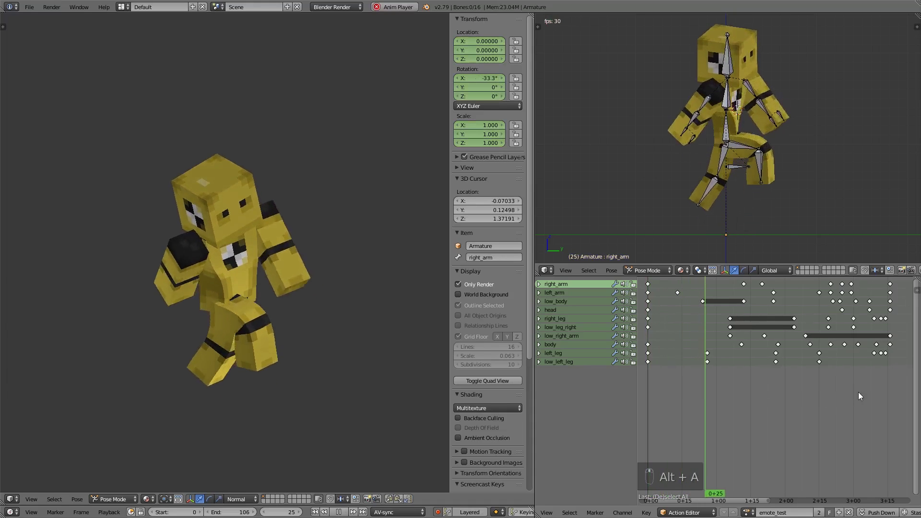
pyautogui.click(708, 353)
pyautogui.keyDown('shift'); pyautogui.click(708, 362); pyautogui.keyUp('shift')
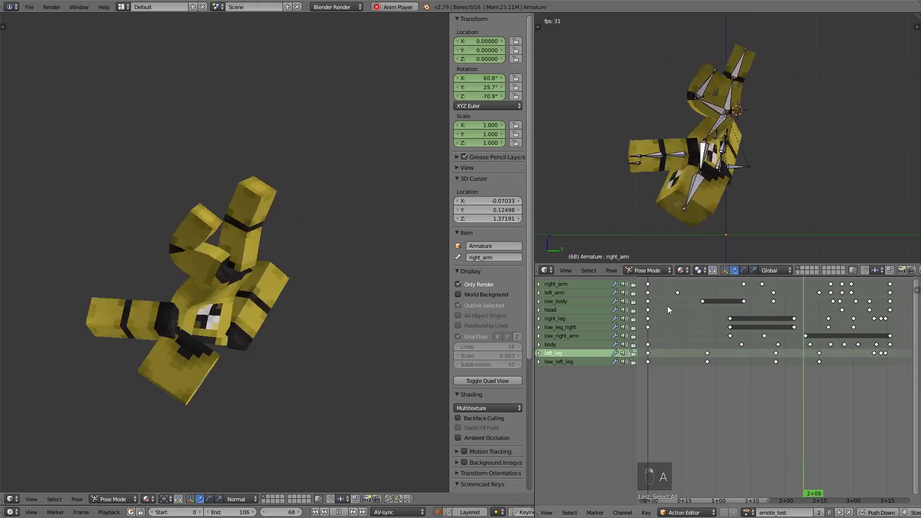
# - Try selecting and deselecting all keyframes, open the keyframe handle type options, and circle-select keyframes around frame 25
pyautogui.press('a')
pyautogui.press('b')
pyautogui.press('a')
pyautogui.press('v')
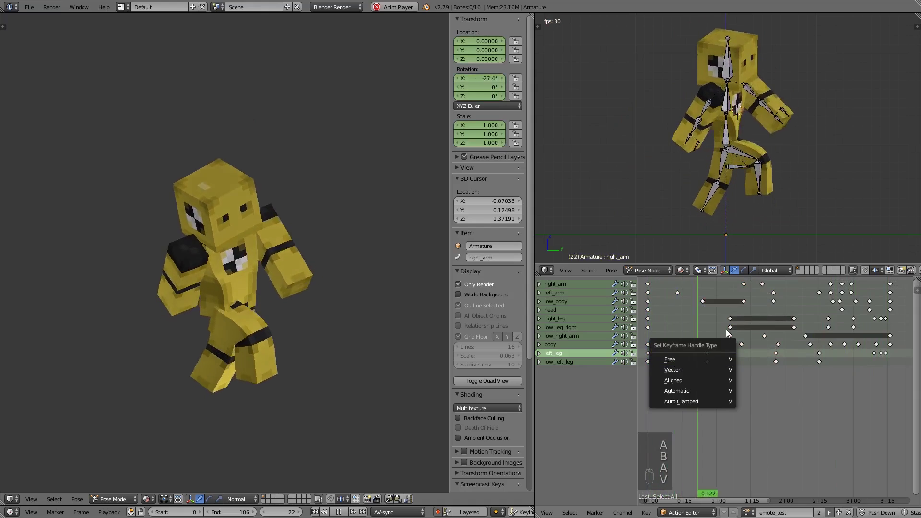
pyautogui.press('c')
pyautogui.moveTo(710, 354)
pyautogui.mouseDown()
pyautogui.moveTo(779, 362)
pyautogui.moveTo(733, 361)
pyautogui.moveTo(699, 297)
pyautogui.mouseUp()
pyautogui.rightClick(769, 394)
# - Box-select the body and leg keyframes in the middle of the action, try to move them in time, and stop playback
pyautogui.press('a')
pyautogui.press('b')
pyautogui.press('g')
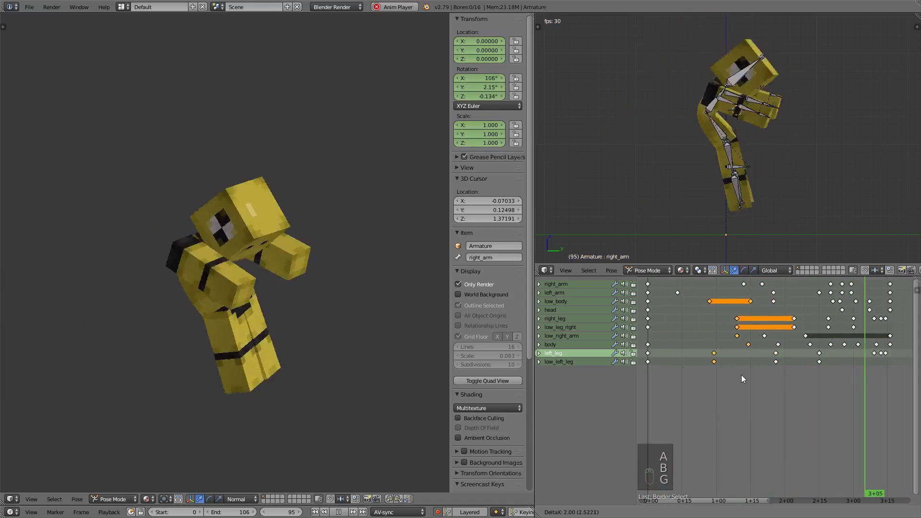
pyautogui.rightClick(739, 375)
pyautogui.hotkey('alt', 'a')
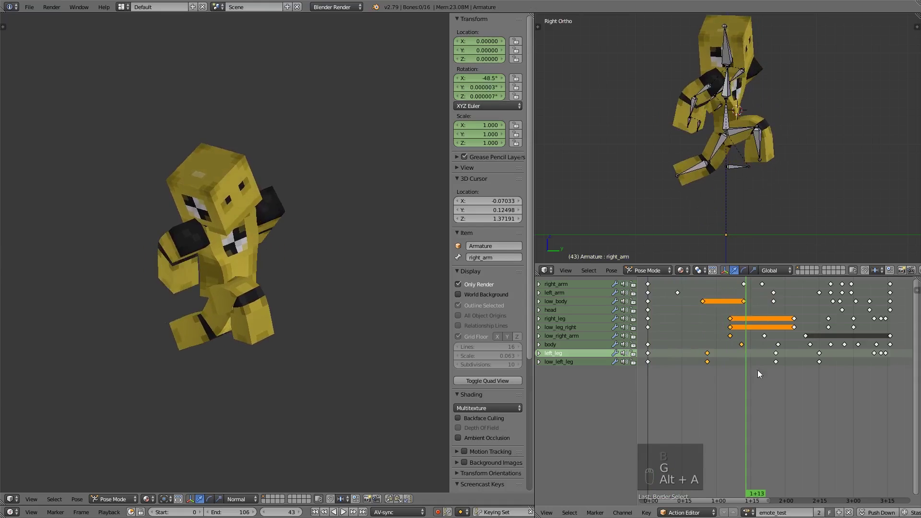
# - Try to scale the selected keyframes relative to the current frame, deselect them and return to frame 0
pyautogui.press('s')
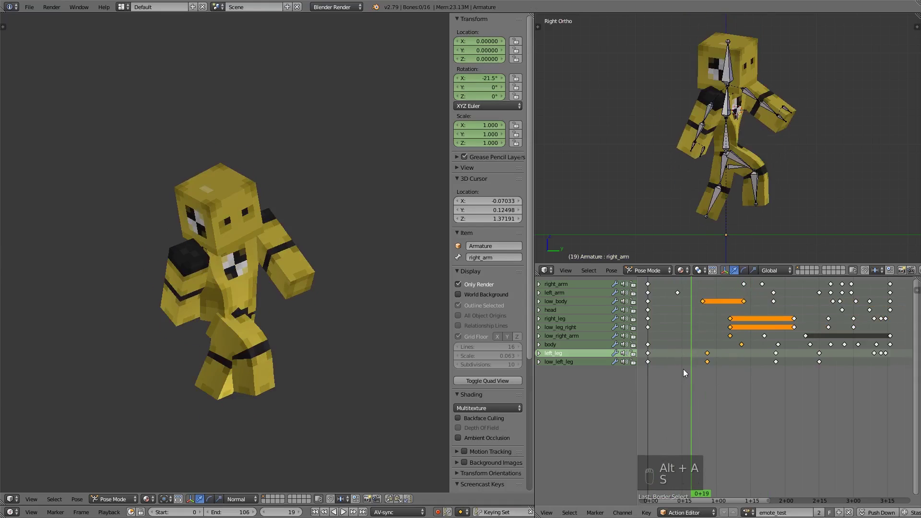
pyautogui.press('s')
pyautogui.click(730, 350)
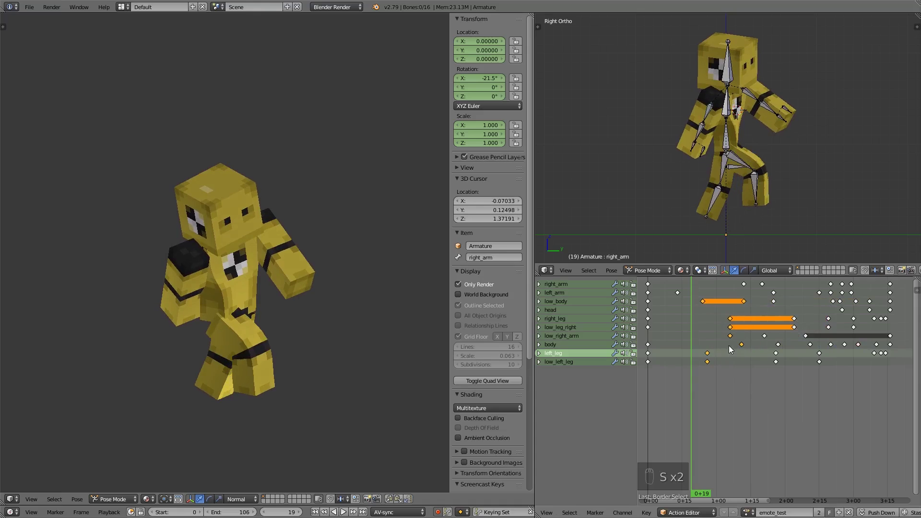
pyautogui.press('a')
pyautogui.moveTo(693, 382); pyautogui.dragTo(646, 387)
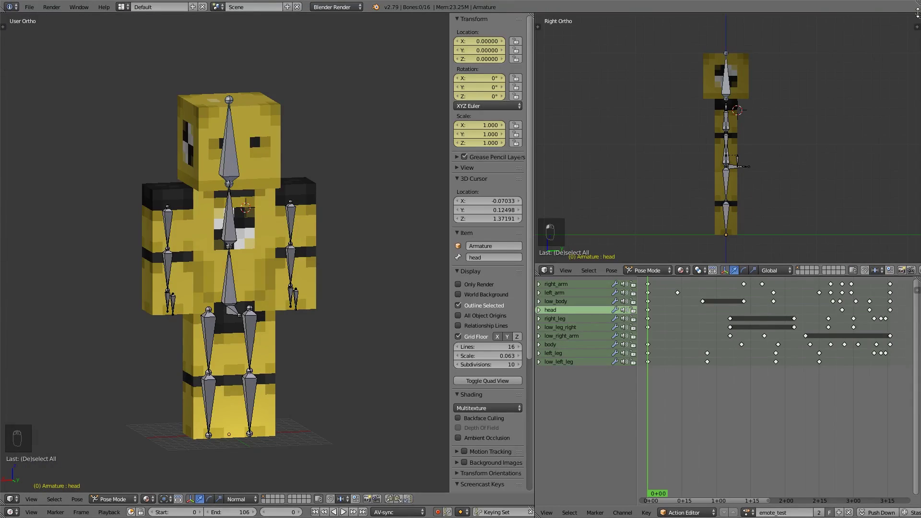
# - Split the side-view viewport vertically and turn the new area into an Outliner
pyautogui.moveTo(917, 16); pyautogui.dragTo(724, 28)
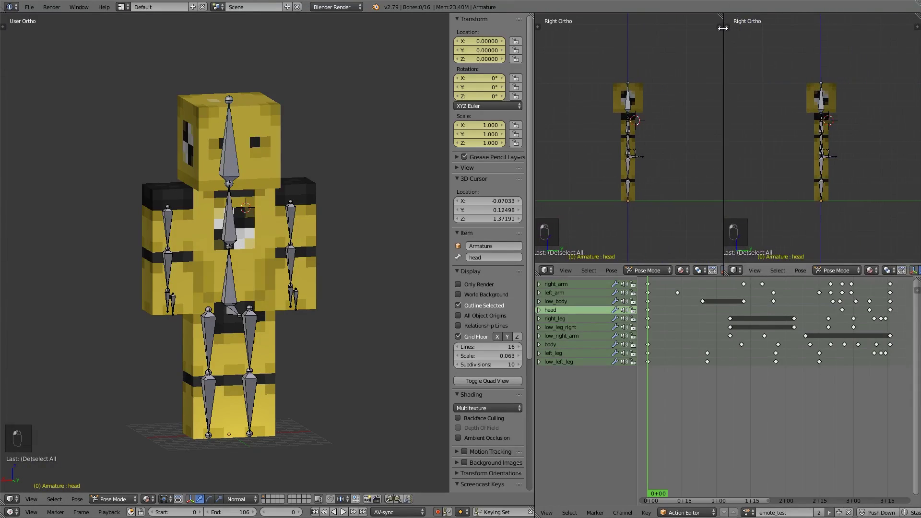
pyautogui.click(735, 271)
pyautogui.click(752, 118)
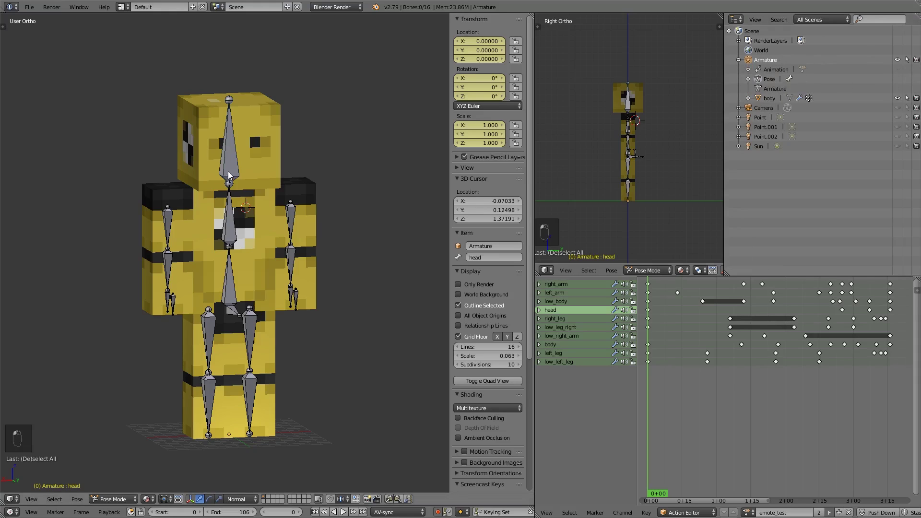
# - Enter Edit Mode on the body mesh, select the outer head layer with its linked geometry and delete its vertices
pyautogui.rightClick(203, 162)
pyautogui.press('Tab')
pyautogui.scroll(3, 257, 178)
pyautogui.scroll(-3, 257, 178)
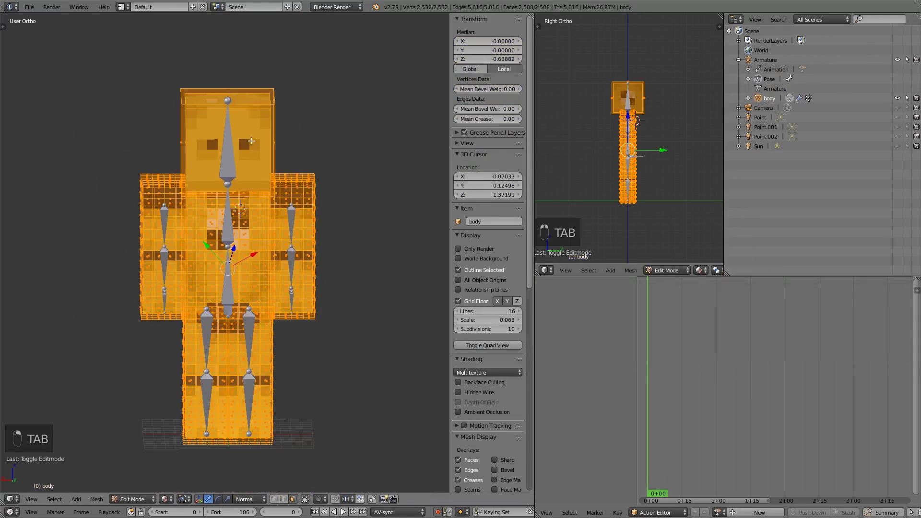
pyautogui.rightClick(265, 142)
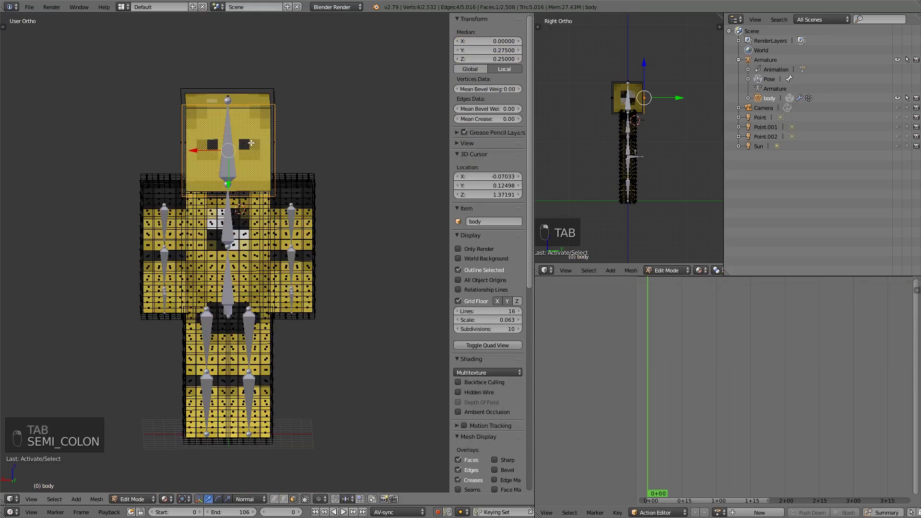
pyautogui.press('l')
pyautogui.press('l')
pyautogui.moveTo(248, 101); pyautogui.dragTo(283, 145, button='middle')
pyautogui.press('x')
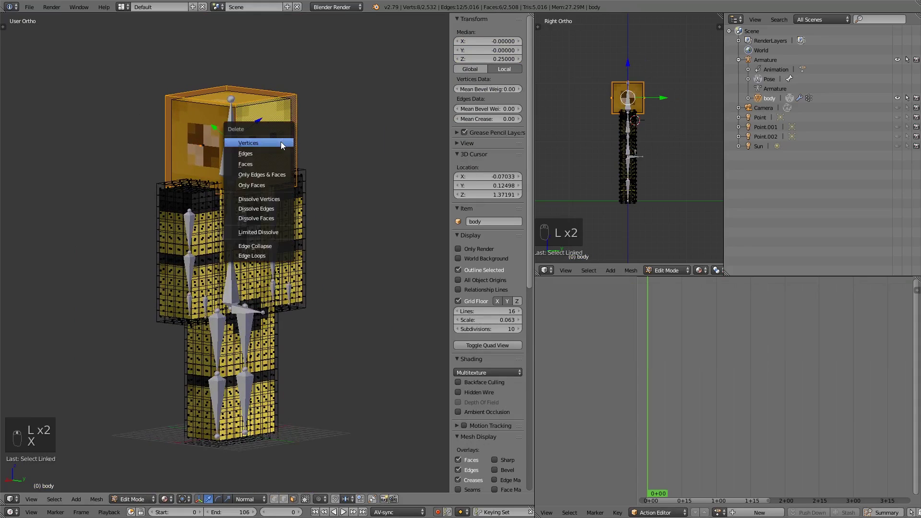
pyautogui.click(282, 146)
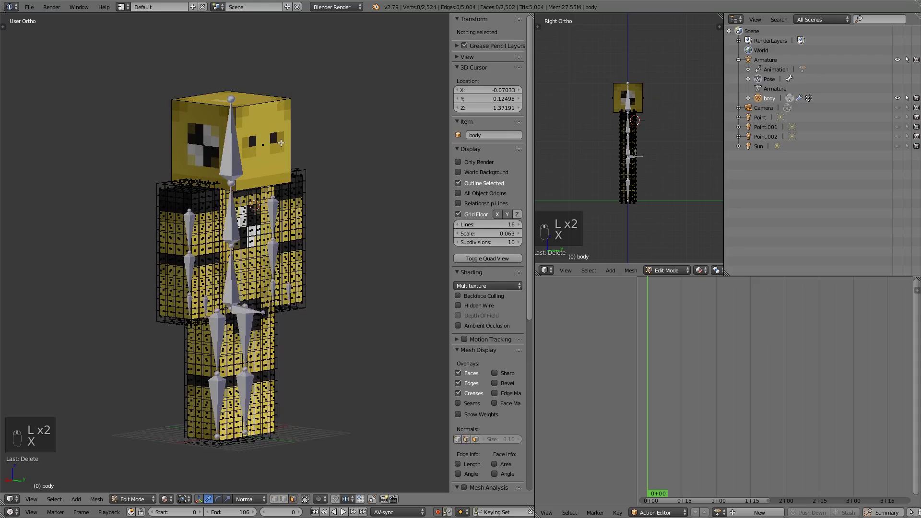
# - Select a linked mesh piece of the character's right arm and delete its vertices
pyautogui.press('l')
pyautogui.press('x')
pyautogui.click(184, 229)
pyautogui.moveTo(184, 229); pyautogui.dragTo(202, 228, button='middle')
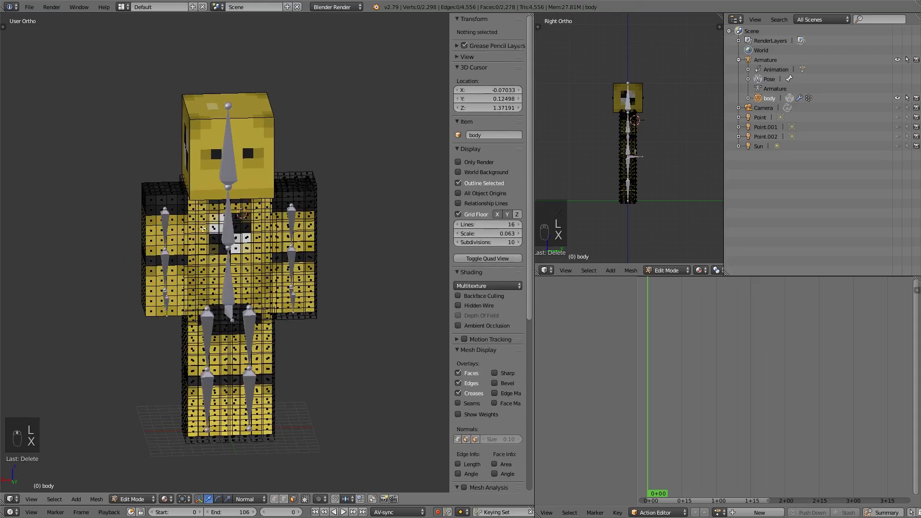
pyautogui.rightClick(244, 222)
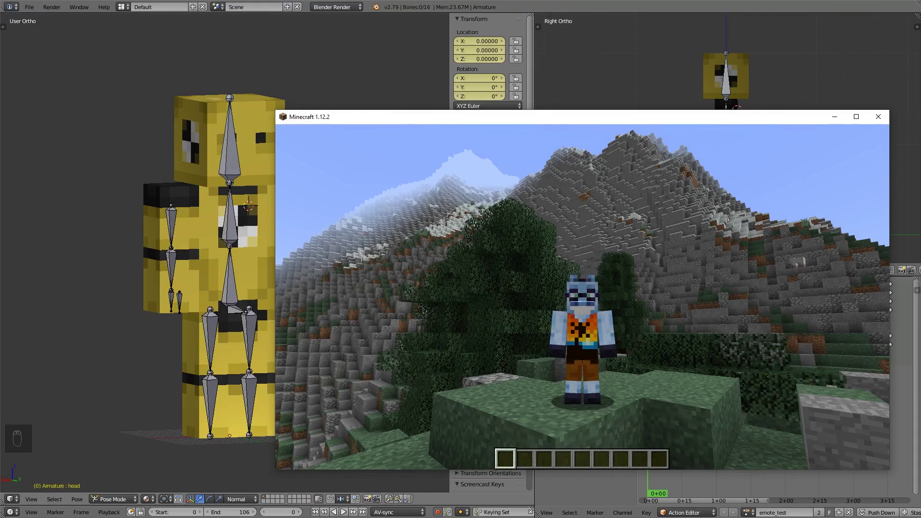
# - Switch from Minecraft to Blender, play the emote_test animation and stop it
pyautogui.press('t')
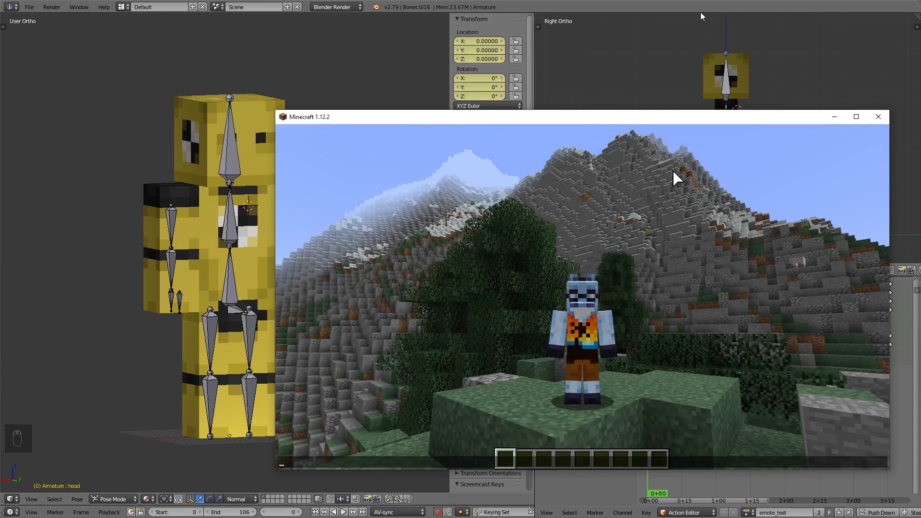
pyautogui.hotkey('alt', 'Tab')
pyautogui.hotkey('alt', 'a')
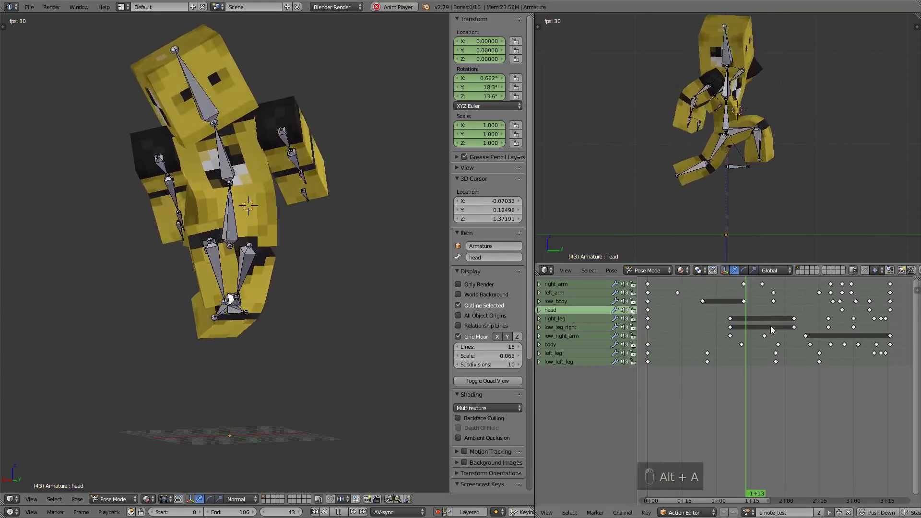
pyautogui.hotkey('alt', 'a')
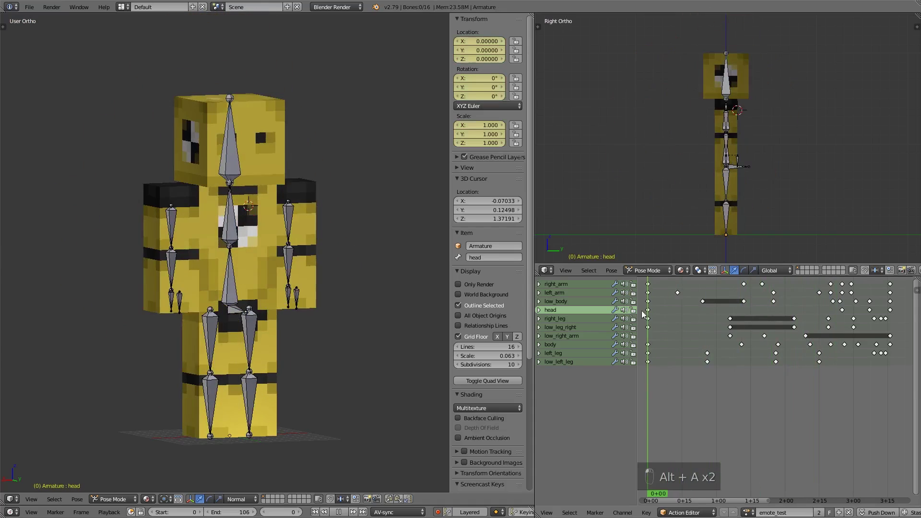
# - Switch to Minecraft, open the Emoticons configuration and bring up its user emotes folder
pyautogui.hotkey('alt', 'Tab')
pyautogui.press('Escape')
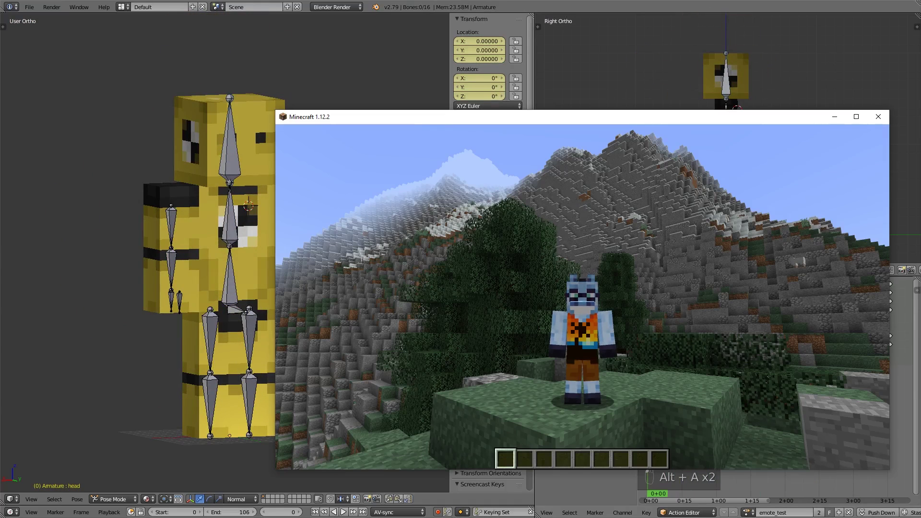
pyautogui.press('0')
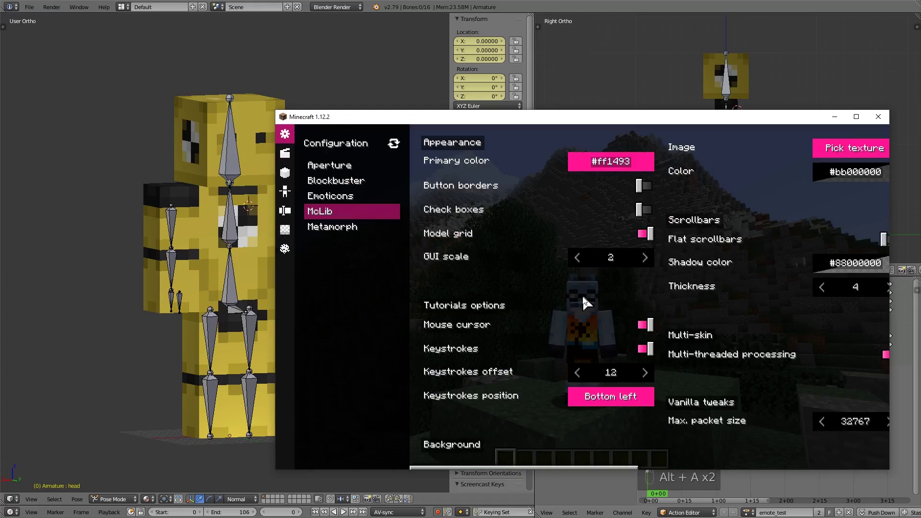
pyautogui.click(340, 197)
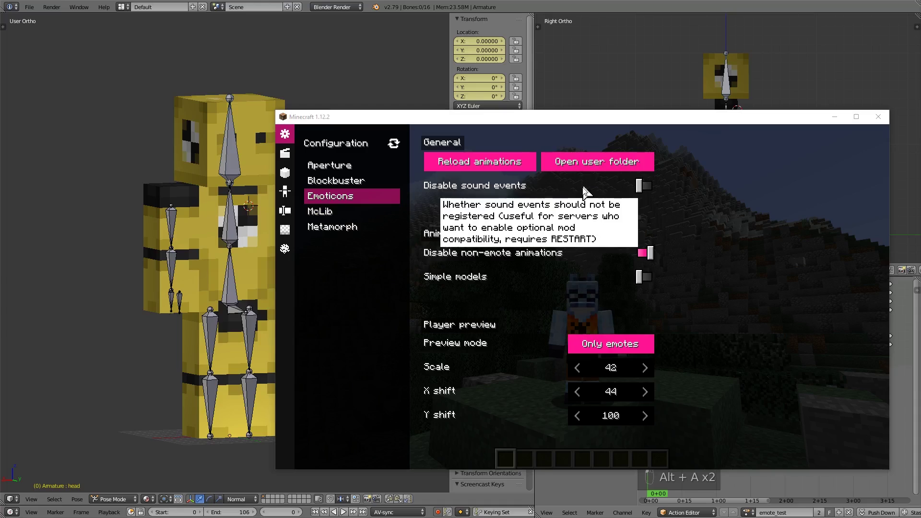
pyautogui.rightClick(70, 179)
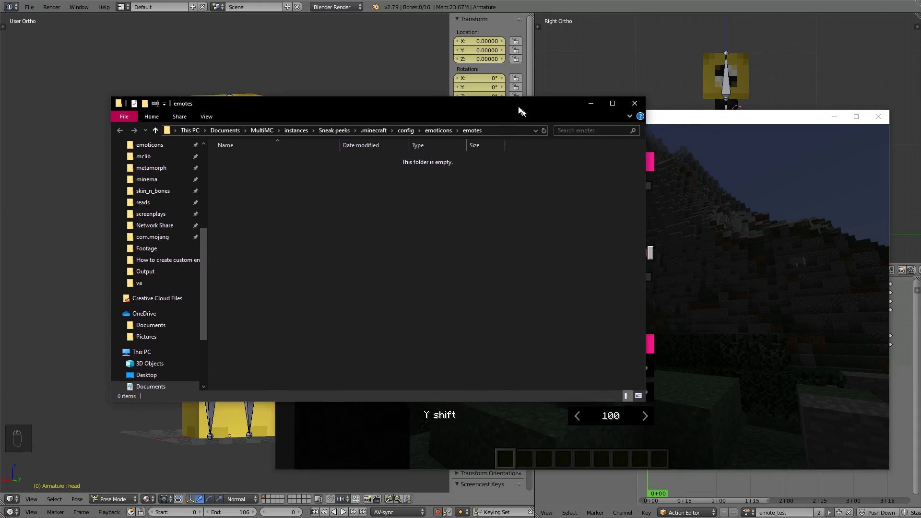
# - In Blender, export the action as BOBJ keyframes to the config\emoticons\emotes folder under the name test.bobj
pyautogui.click(30, 7)
pyautogui.click(55, 199)
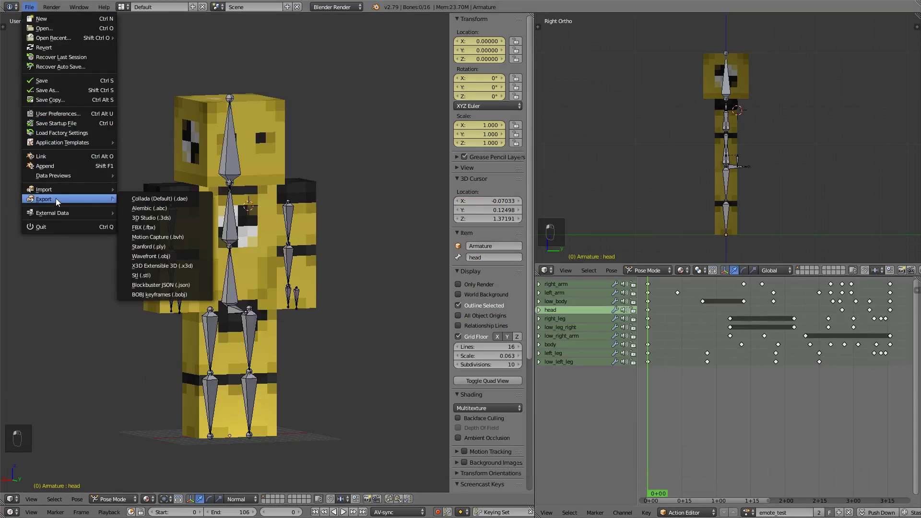
pyautogui.click(171, 294)
pyautogui.hotkey('alt', 'Tab')
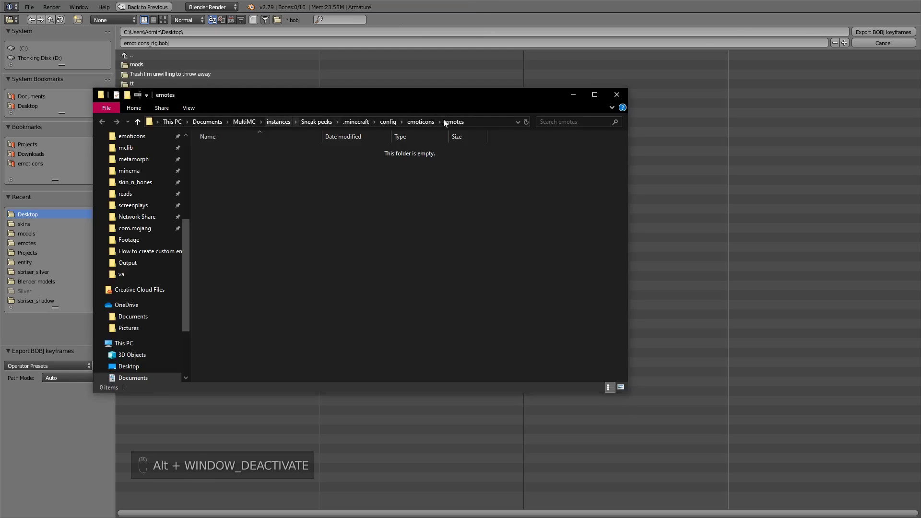
pyautogui.click(202, 43)
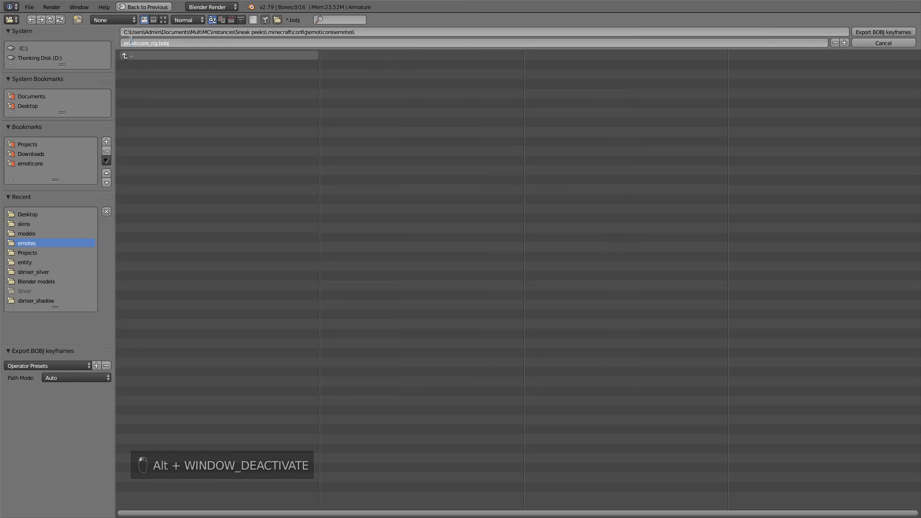
pyautogui.moveTo(159, 43); pyautogui.dragTo(176, 46)
pyautogui.press('Return')
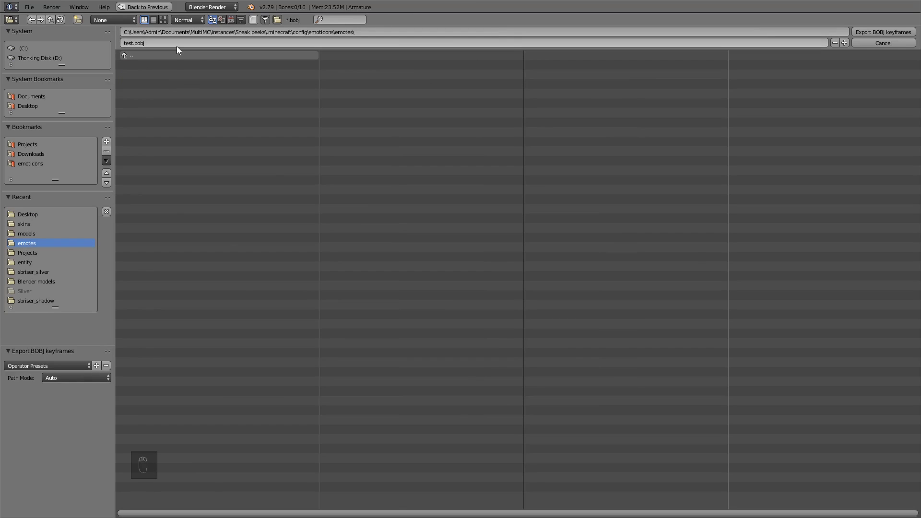
# - Check the emotes folder for the exported test.bobj, return to Minecraft and close the configuration
pyautogui.hotkey('alt', 'Tab')
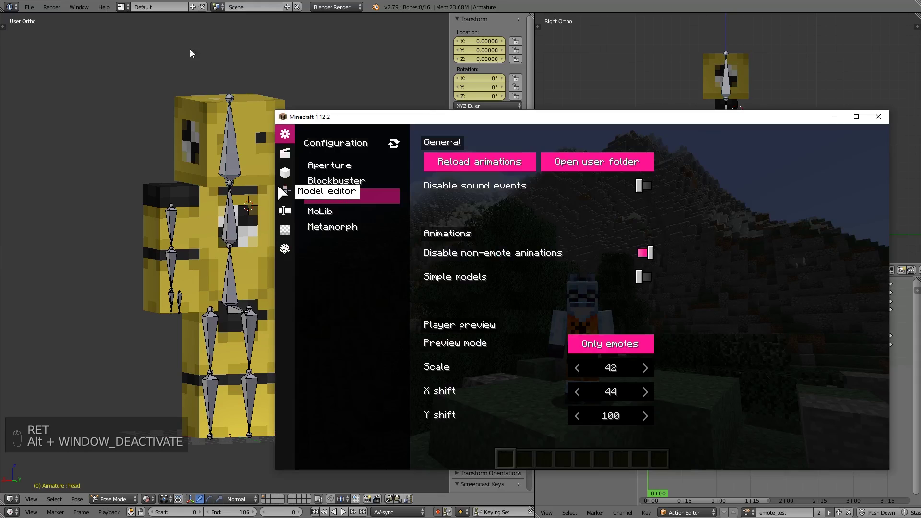
pyautogui.hotkey('alt', 'Tab')
pyautogui.hotkey('alt', 'Tab')
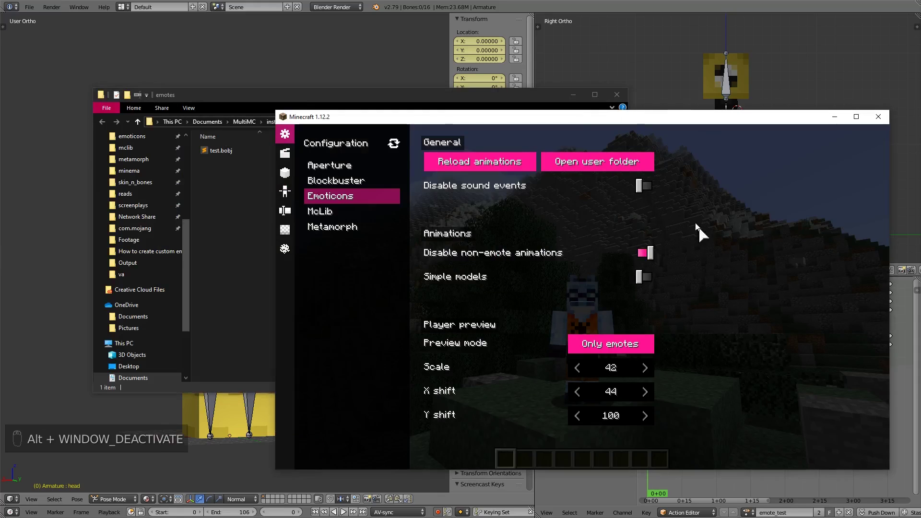
pyautogui.press('Escape')
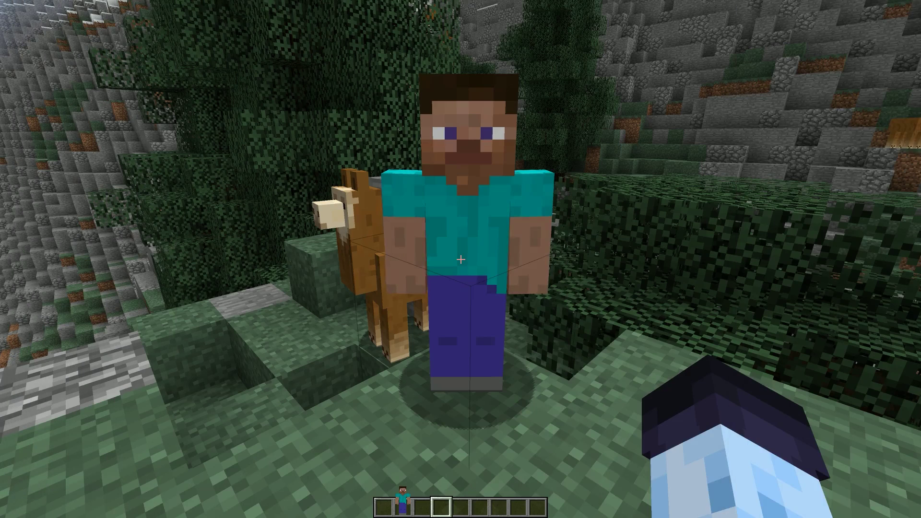
# - Open the Steve model's morph editor, assign the emote_test animation to the Idle action and close the editor
pyautogui.rightClick(460, 259)
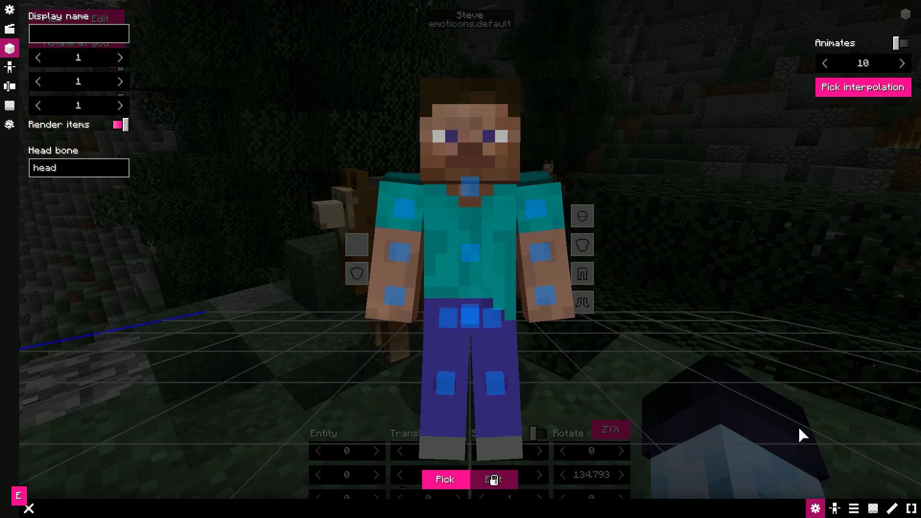
pyautogui.click(854, 508)
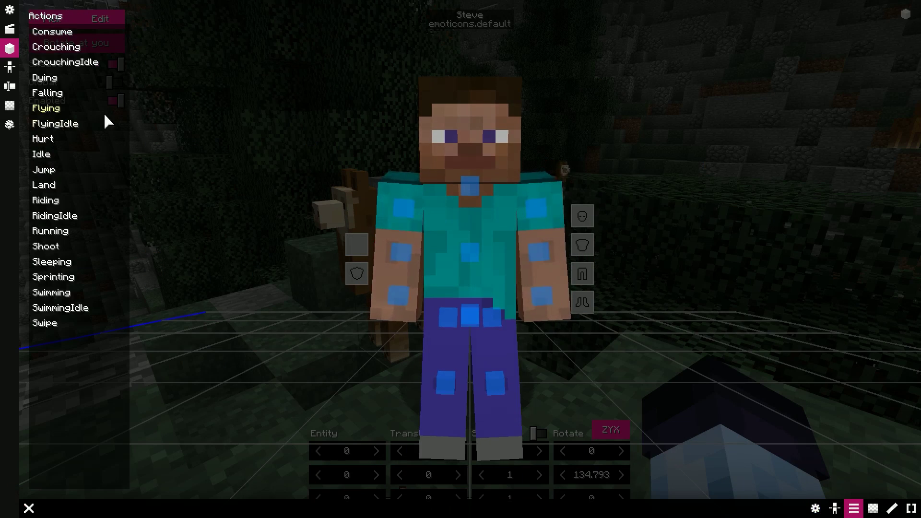
pyautogui.click(79, 155)
pyautogui.scroll(-15, 859, 350)
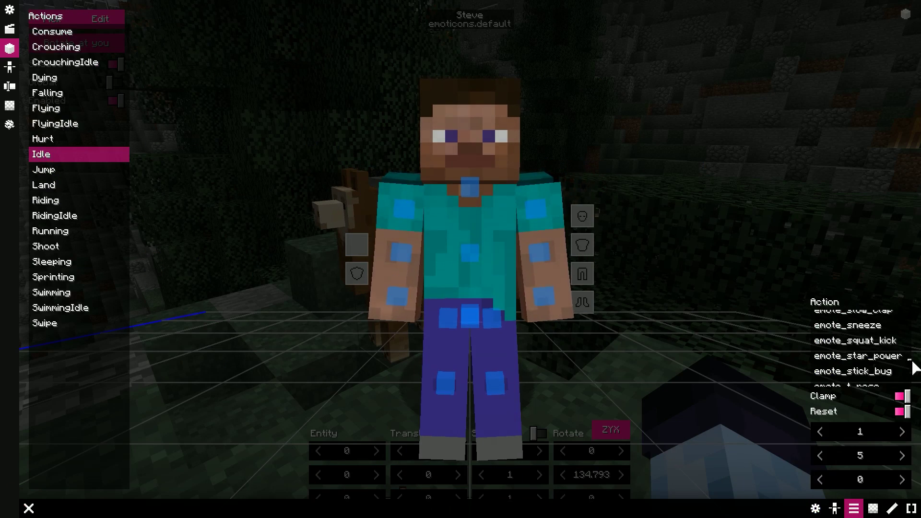
pyautogui.click(859, 373)
pyautogui.press('Escape')
pyautogui.press('Escape')
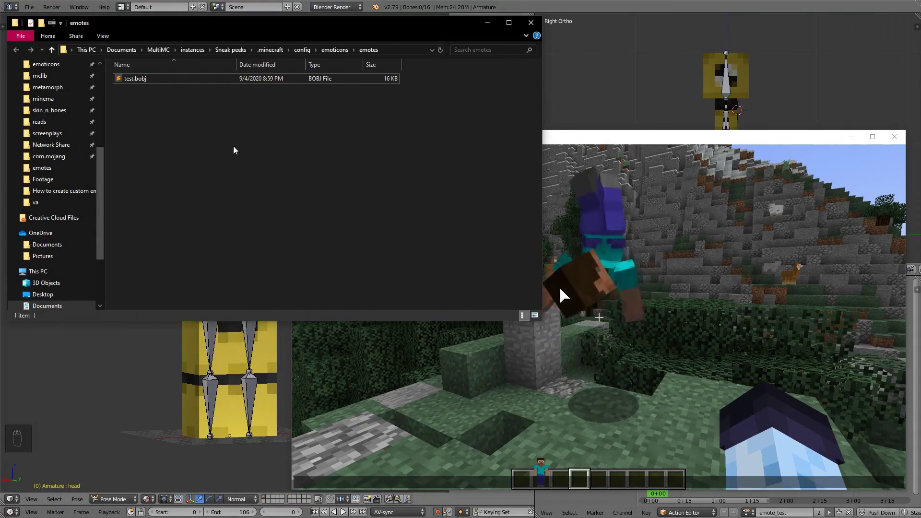
# - Create a new text document named test.json in the emotes folder and open it in Sublime Text
pyautogui.rightClick(234, 144)
pyautogui.moveTo(280, 287)
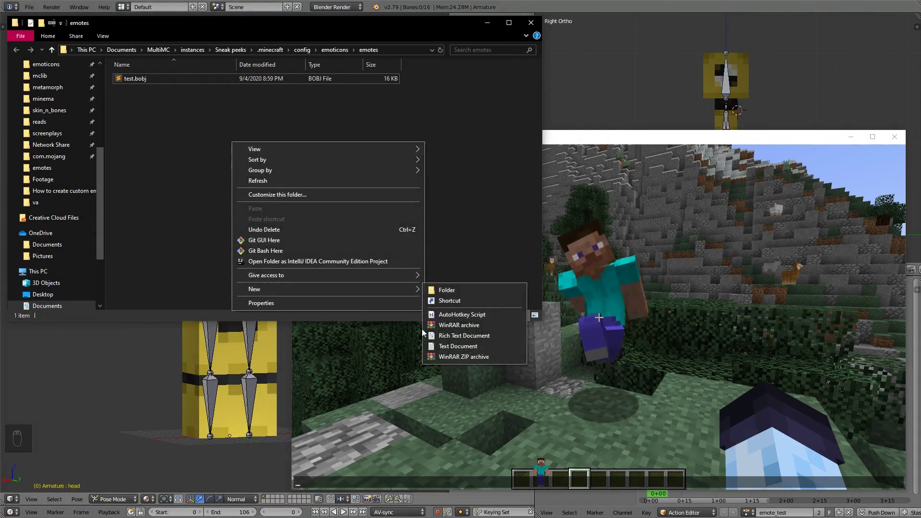
pyautogui.click(489, 350)
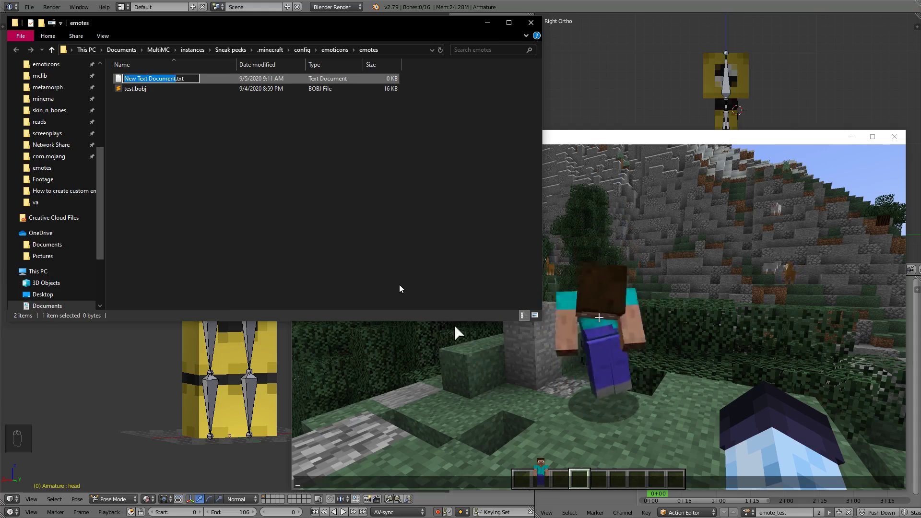
pyautogui.write('test.js')
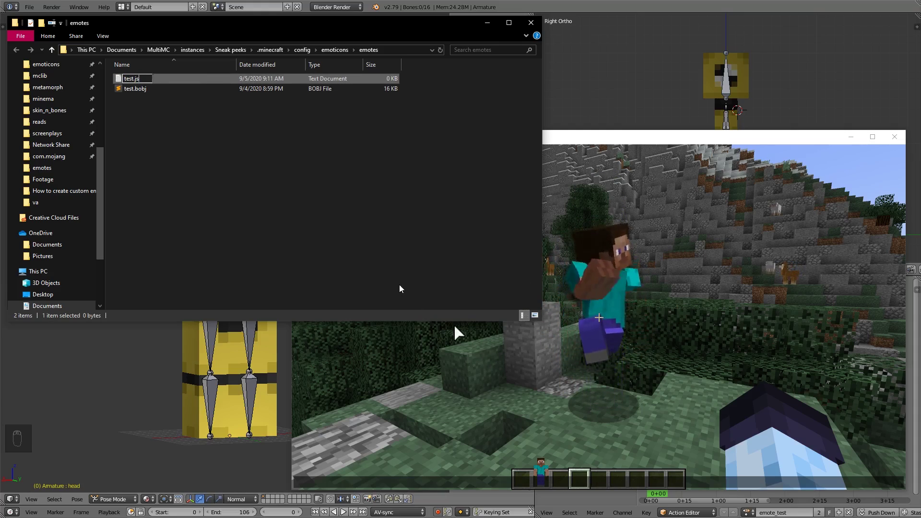
pyautogui.write('on')
pyautogui.press('Return')
pyautogui.press('Return')
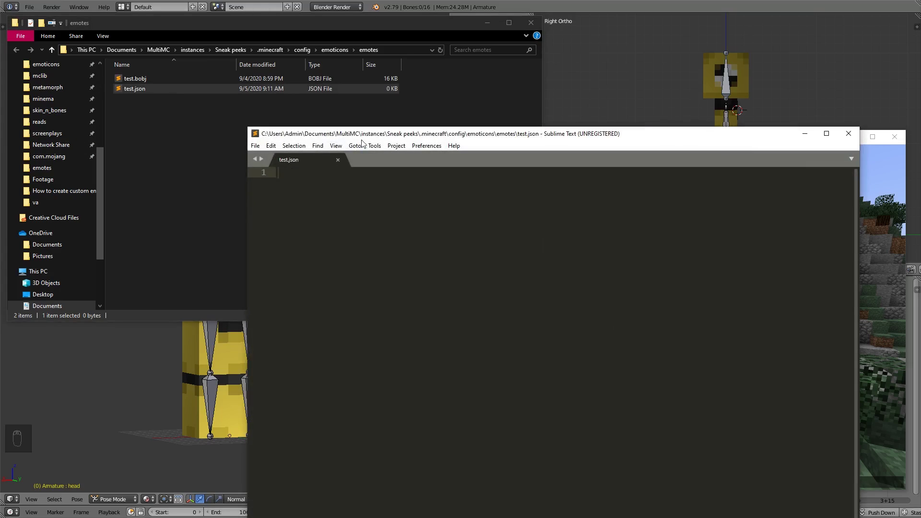
# - Write a "test" emote entry with title "Test" and description "Did he float?", using the action name from Blender without its emote_ prefix
pyautogui.moveTo(379, 137); pyautogui.dragTo(336, 66)
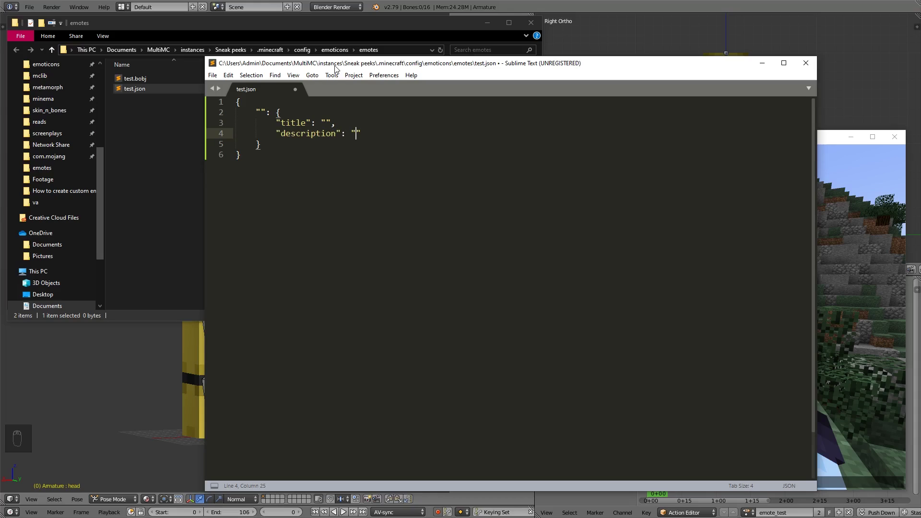
pyautogui.click(798, 511)
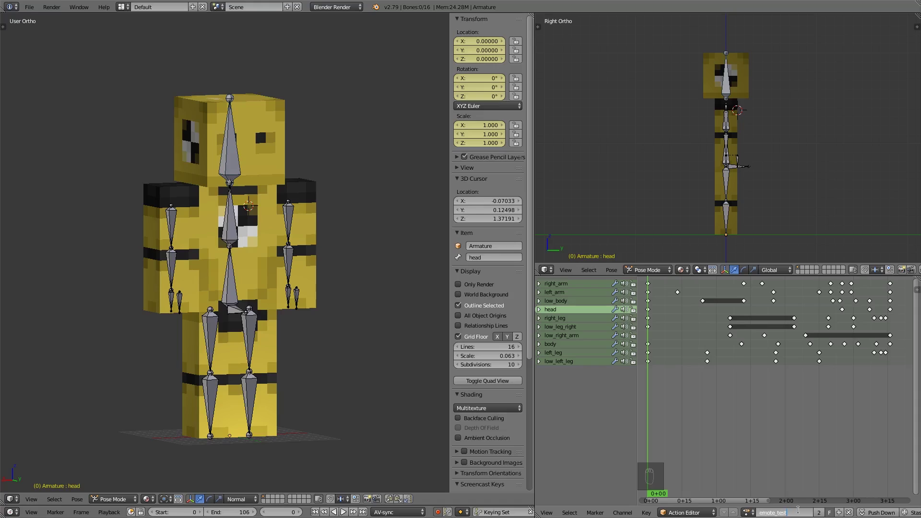
pyautogui.hotkey('alt', 'Tab')
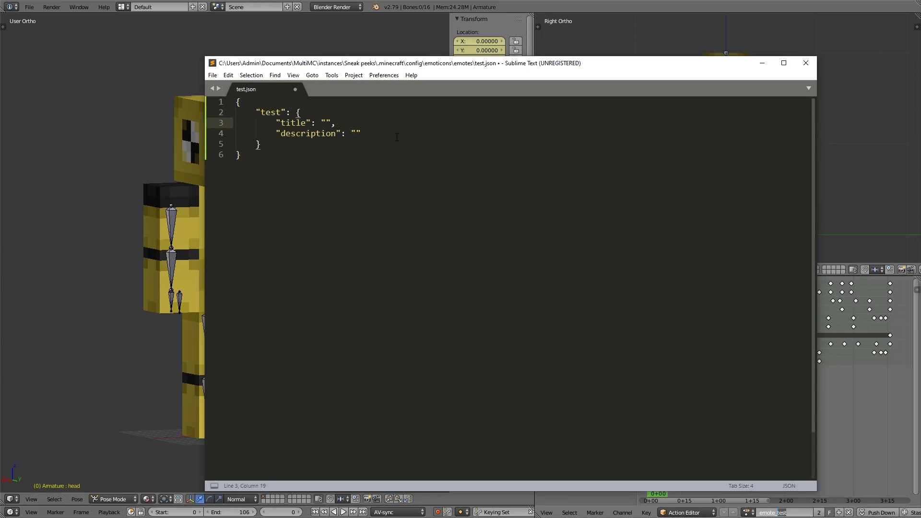
pyautogui.write('Test')
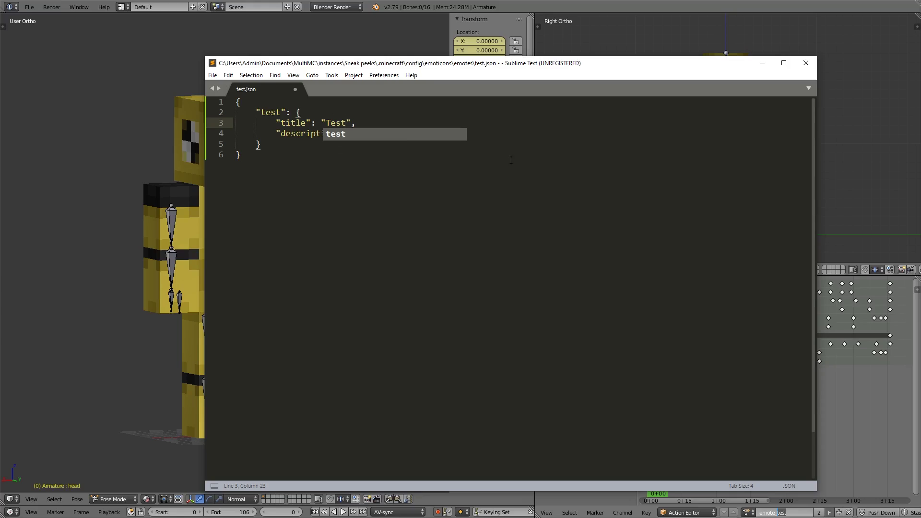
pyautogui.press('Escape')
pyautogui.press('Down')
pyautogui.press('Down')
pyautogui.write('Did')
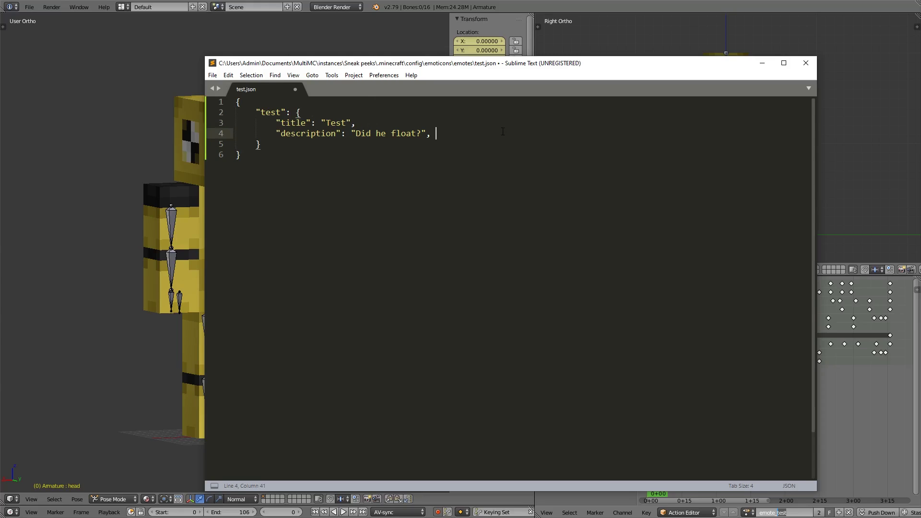
# - Validate the JSON text on jsonlint.com, remove the trailing comma after the description and validate it again
pyautogui.hotkey('ctrl', 'a')
pyautogui.hotkey('alt', 'Tab')
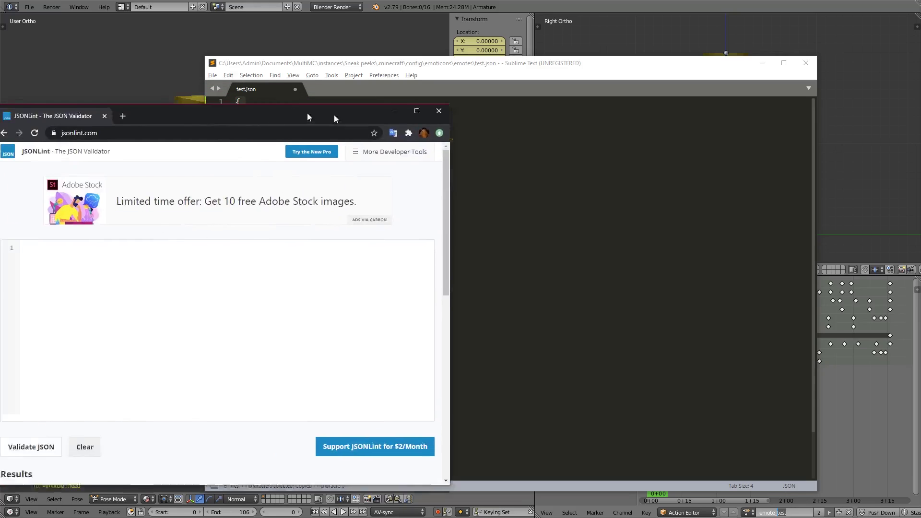
pyautogui.moveTo(306, 115); pyautogui.dragTo(532, 98)
pyautogui.click(291, 415)
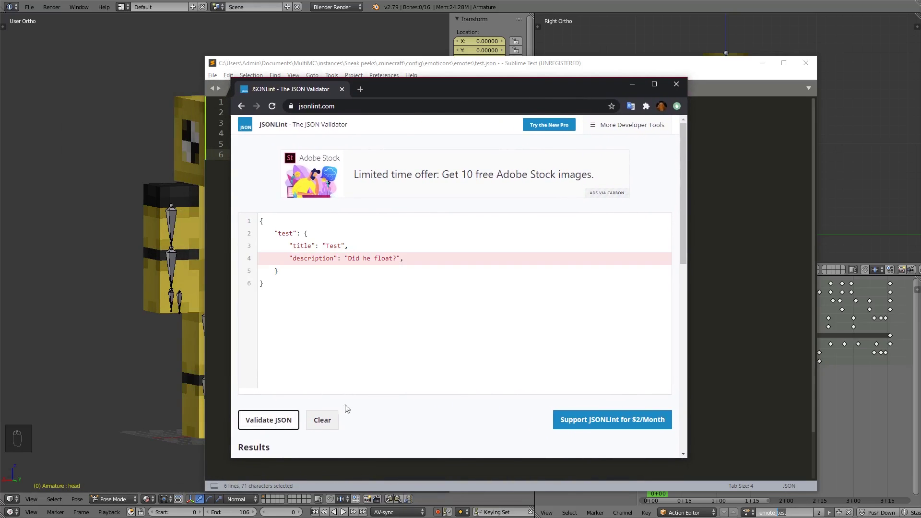
pyautogui.press('BackSpace')
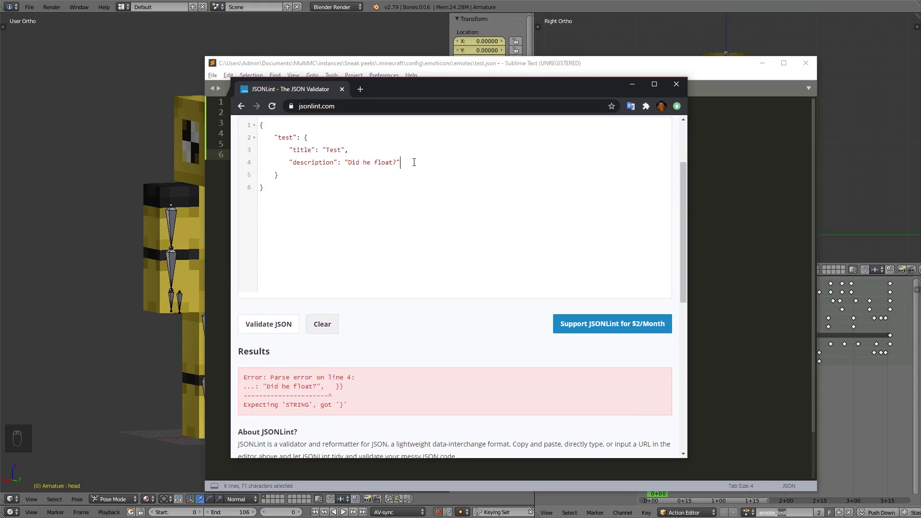
pyautogui.click(284, 329)
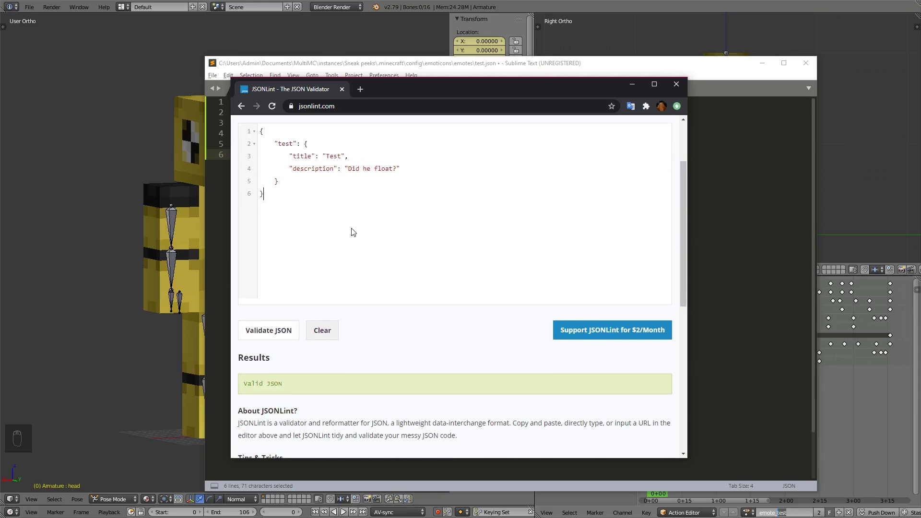
# - Replace the contents of test.json in Sublime Text with the corrected JSON from the validator and save the file
pyautogui.scroll(2, 358, 254)
pyautogui.hotkey('ctrl', 'a')
pyautogui.hotkey('ctrl', 'c')
pyautogui.hotkey('alt', 'Tab')
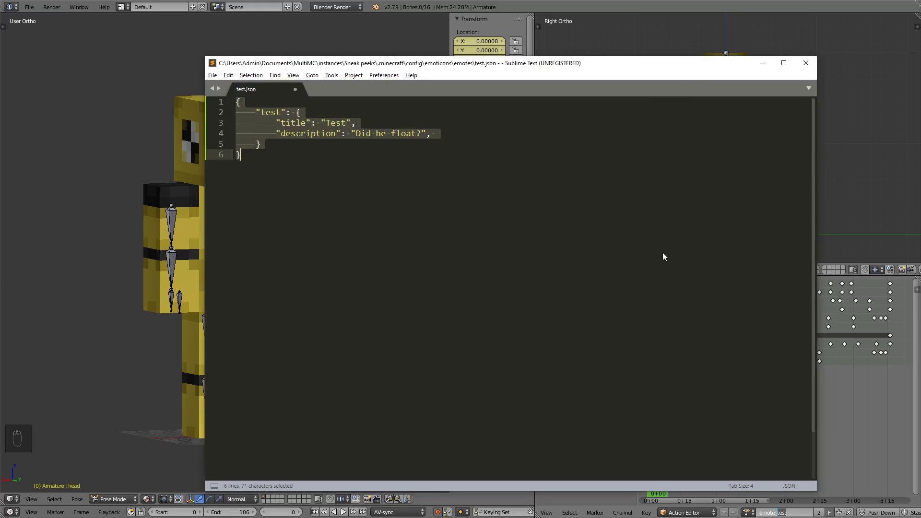
pyautogui.hotkey('ctrl', 'v')
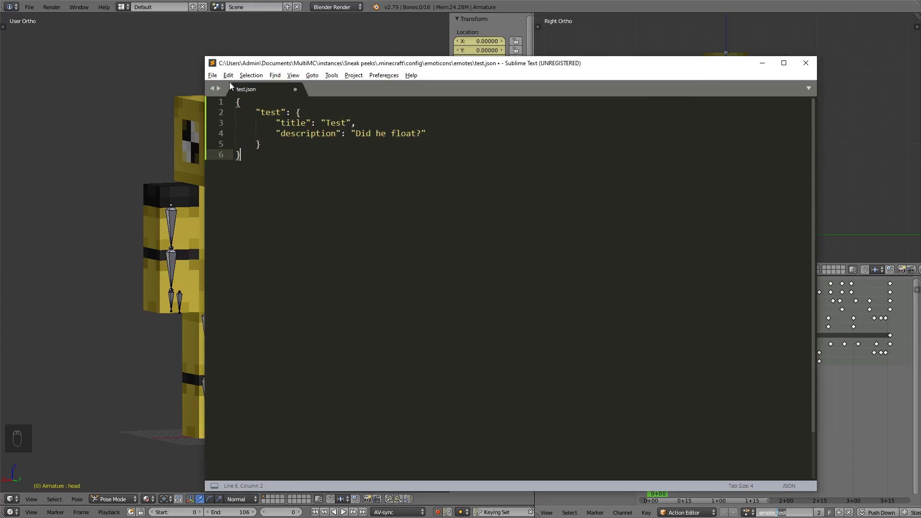
# - Switch to Minecraft, reload the animations in the Emoticons configuration and close it
pyautogui.hotkey('alt', 'Tab')
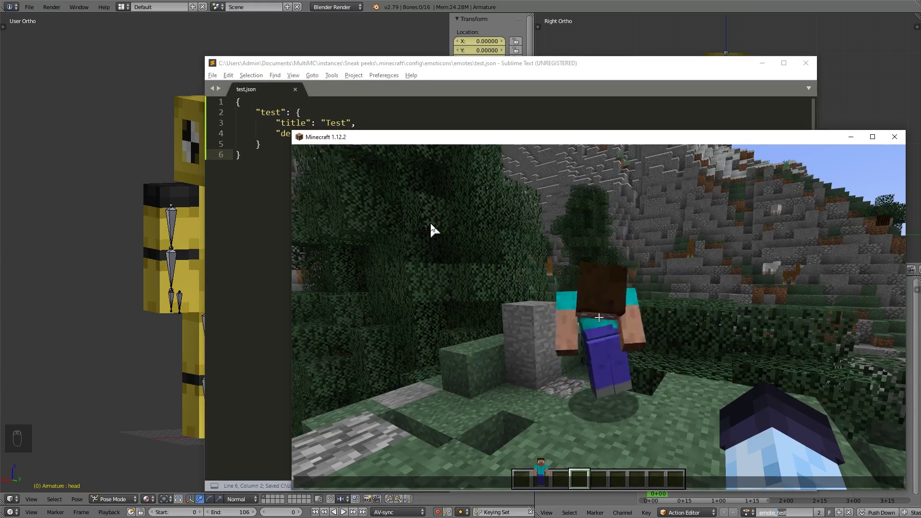
pyautogui.click(434, 230)
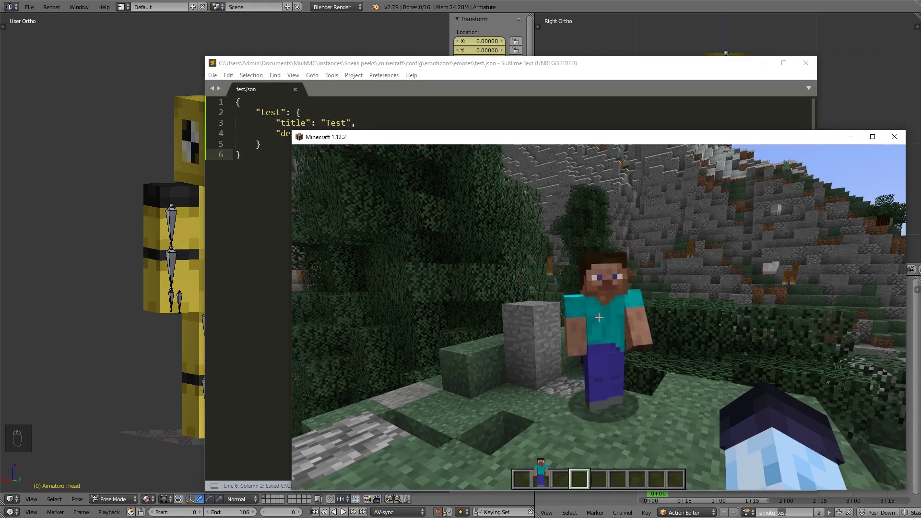
pyautogui.press('0')
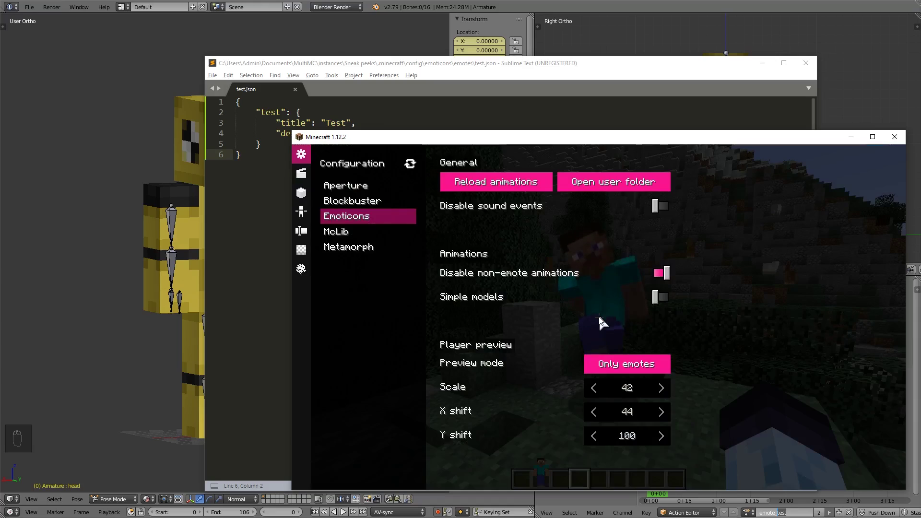
pyautogui.click(510, 185)
pyautogui.press('Escape')
# - Open the emotes screen, find "test" and assign the Test emote to the third emote slot
pyautogui.press('y')
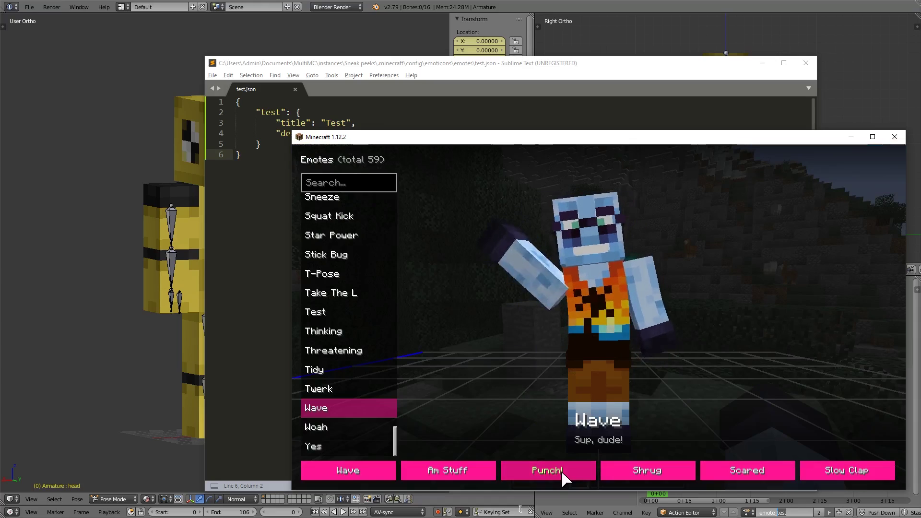
pyautogui.click(548, 477)
pyautogui.click(345, 183)
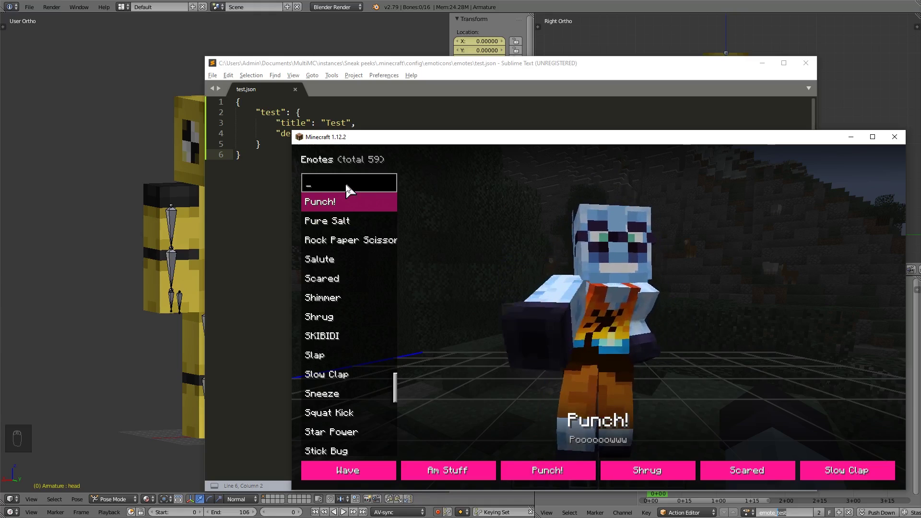
pyautogui.write('test')
pyautogui.click(339, 206)
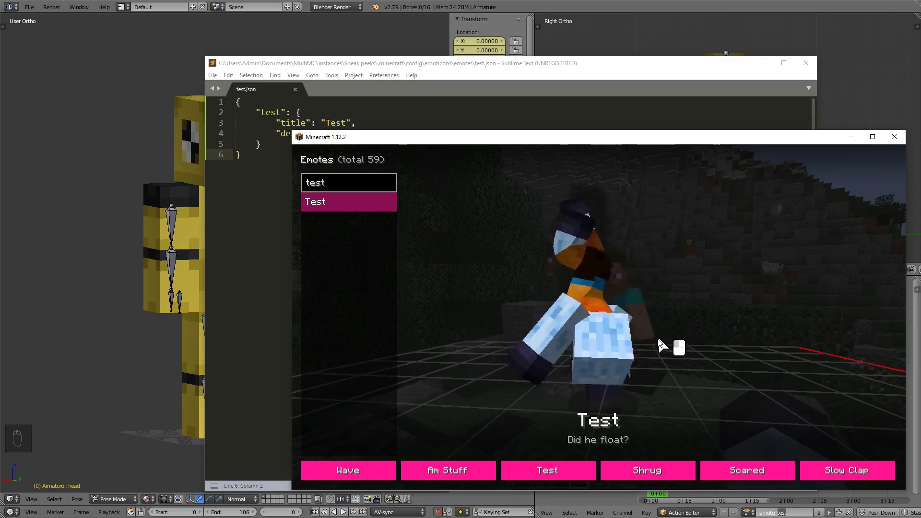
# - In Sublime Text, add "looping": true to the test entry after the description and save test.json
pyautogui.hotkey('alt', 'Tab')
pyautogui.click(416, 134)
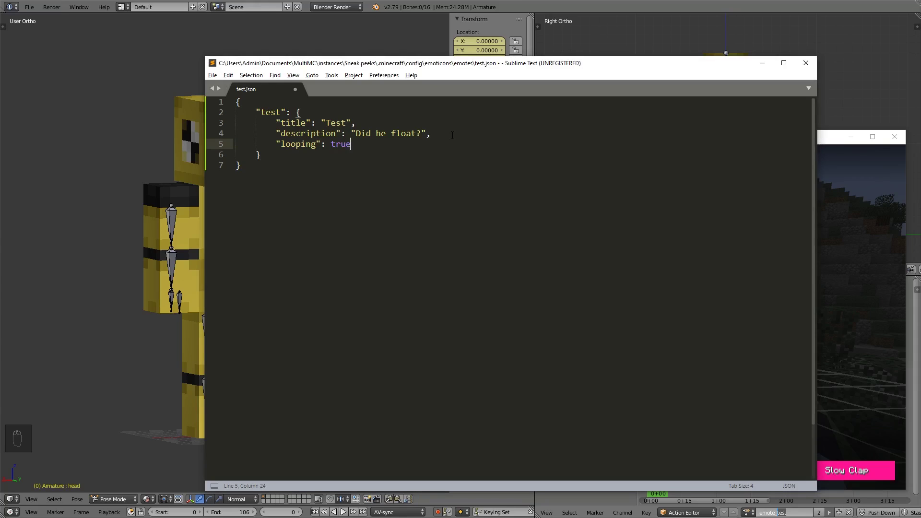
# - Return to Minecraft, leave the emotes screen and reload the Emoticons animations to apply the looping setting
pyautogui.click(819, 278)
pyautogui.press('Escape')
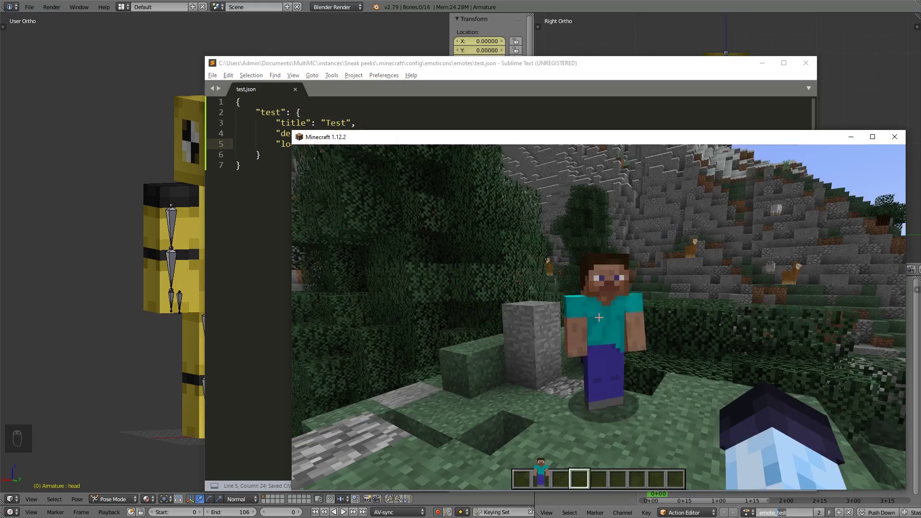
pyautogui.press('0')
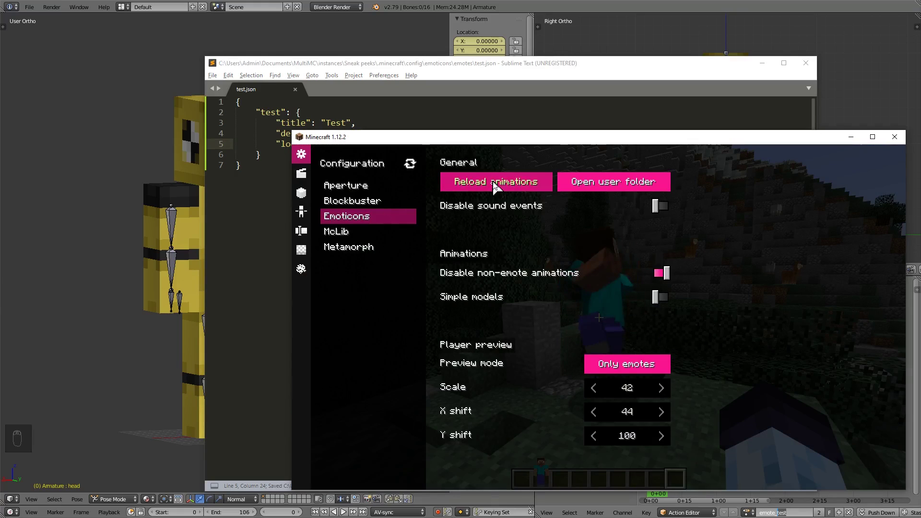
pyautogui.press('Escape')
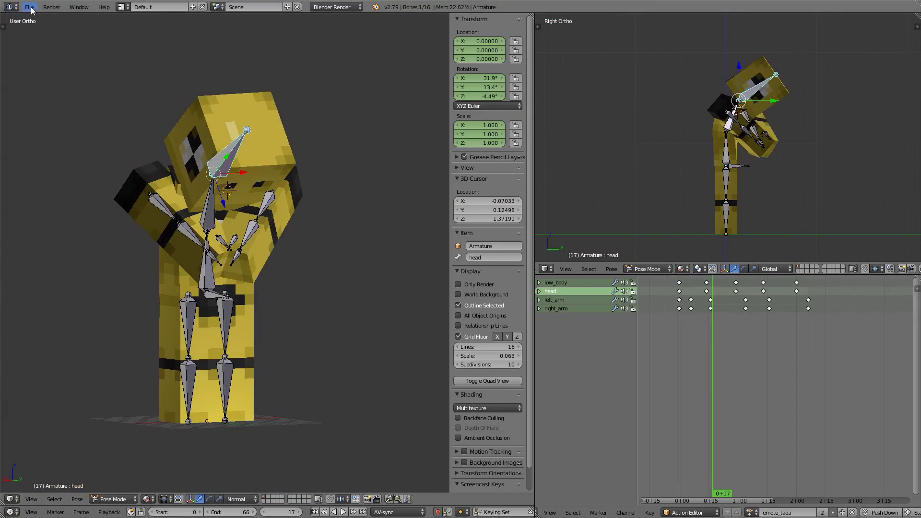
# - In Blender, export the emote_tada action as BOBJ keyframes
pyautogui.click(29, 7)
pyautogui.moveTo(67, 201)
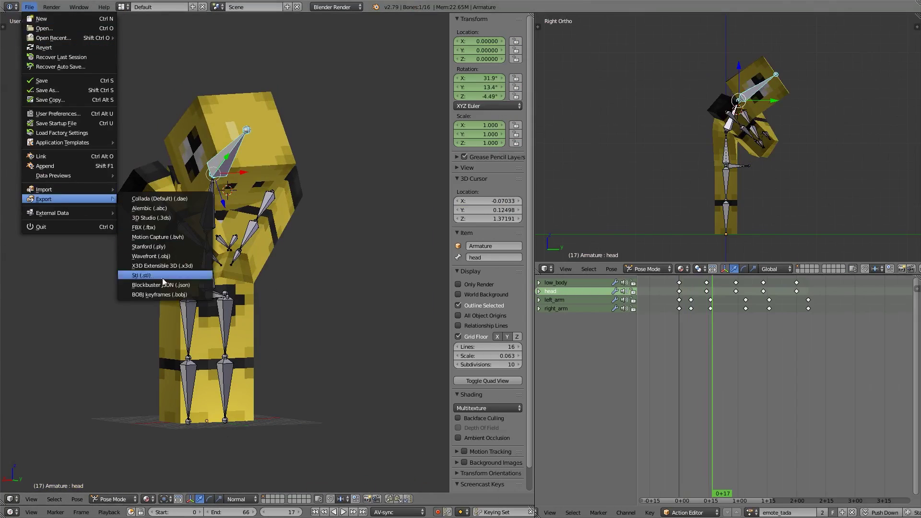
pyautogui.click(171, 295)
pyautogui.doubleClick(156, 64)
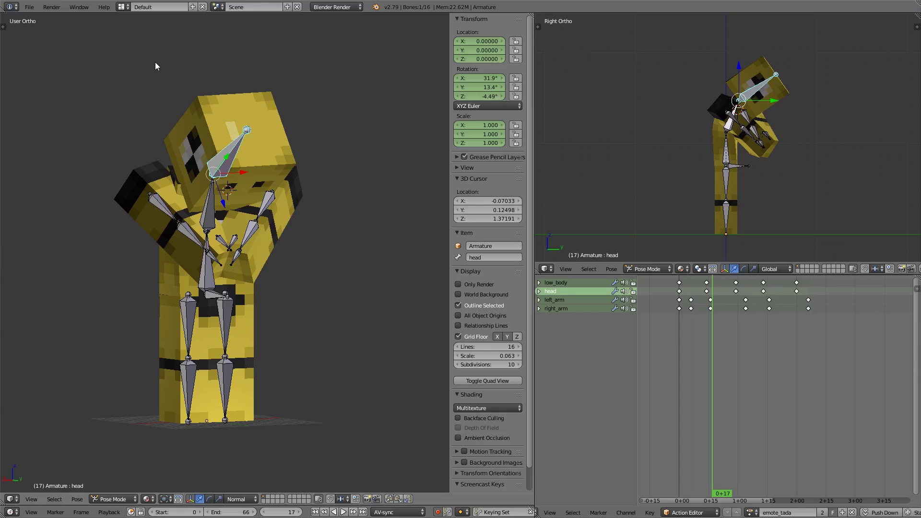
# - In Sublime Text, add a "tada" entry with title "Tada!" and description "Yeee" to test.json and save it
pyautogui.hotkey('alt', 'Tab')
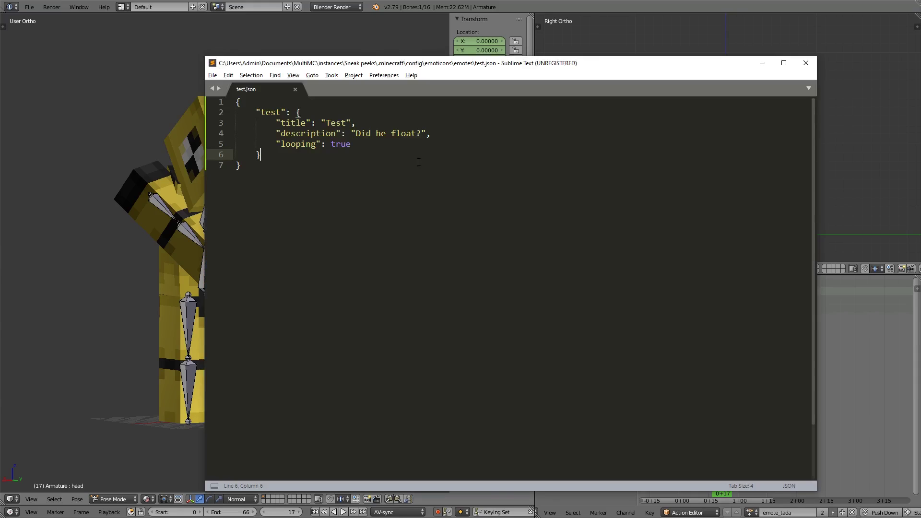
pyautogui.write(', \t"tada": { \t\t"title": "Tada!", \t\t"description": "Yeee" \t}')
pyautogui.hotkey('ctrl', 's')
# - Switch to Minecraft and reload the Emoticons animations to load the tada emote, closing the configuration
pyautogui.hotkey('alt', 'Tab')
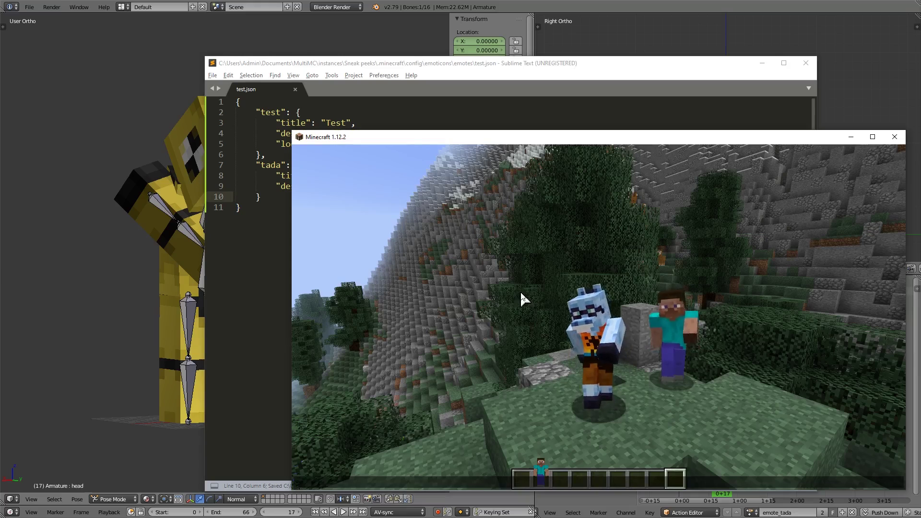
pyautogui.press('0')
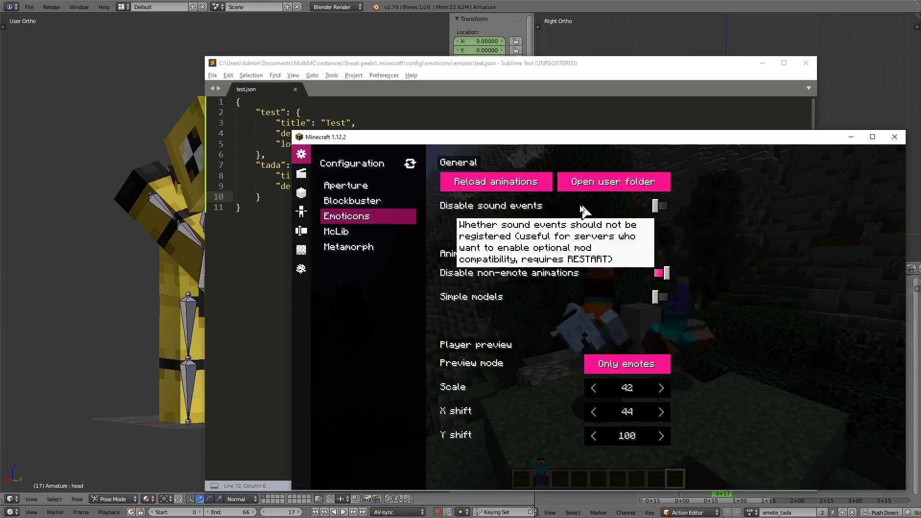
pyautogui.click(517, 182)
pyautogui.press('Escape')
# - Assign the Tada! emote to the fourth emote slot by searching for "tada", and close the emotes screen
pyautogui.press('y')
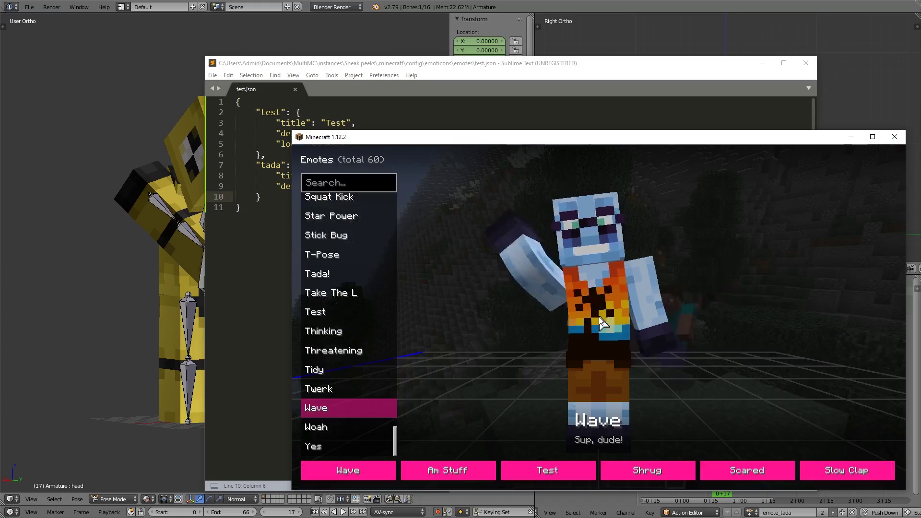
pyautogui.click(642, 472)
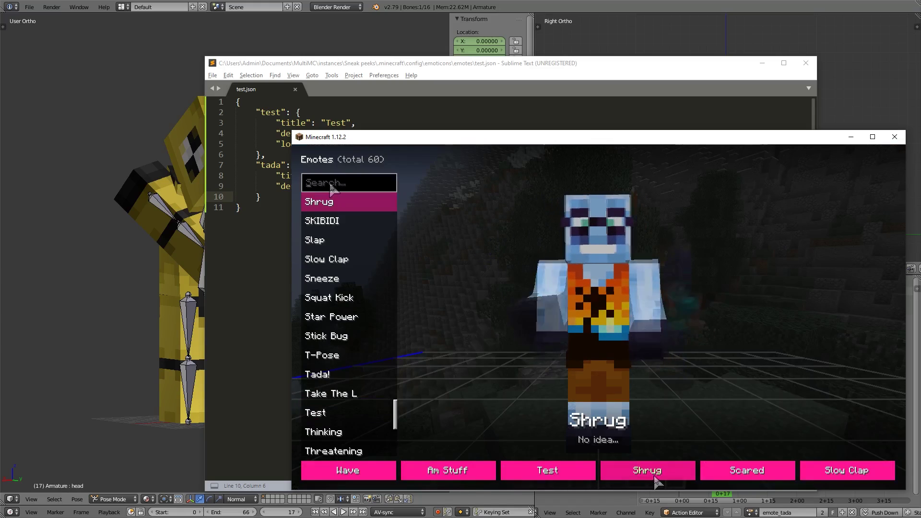
pyautogui.click(331, 183)
pyautogui.write('tada')
pyautogui.click(336, 202)
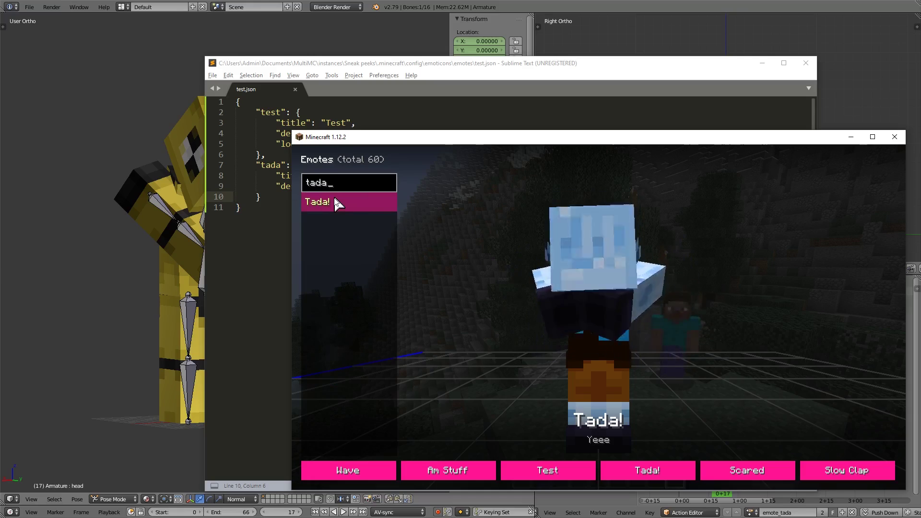
pyautogui.press('Escape')
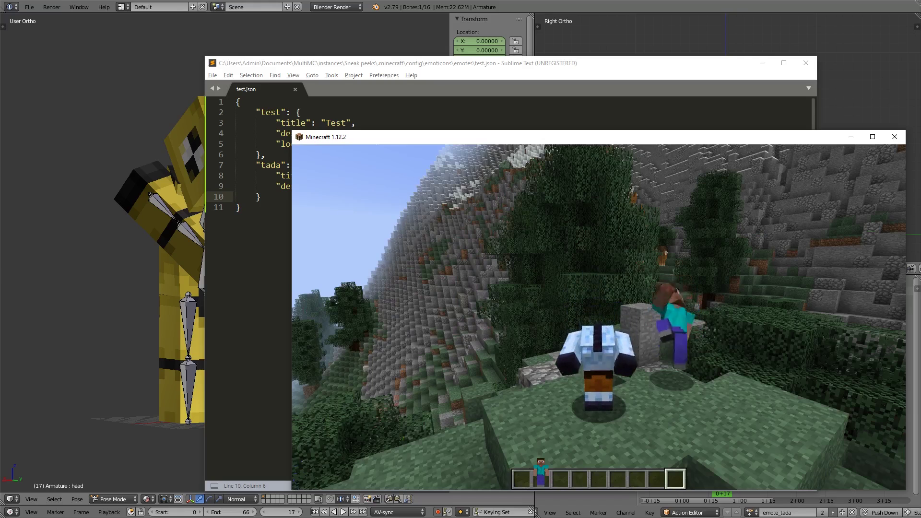